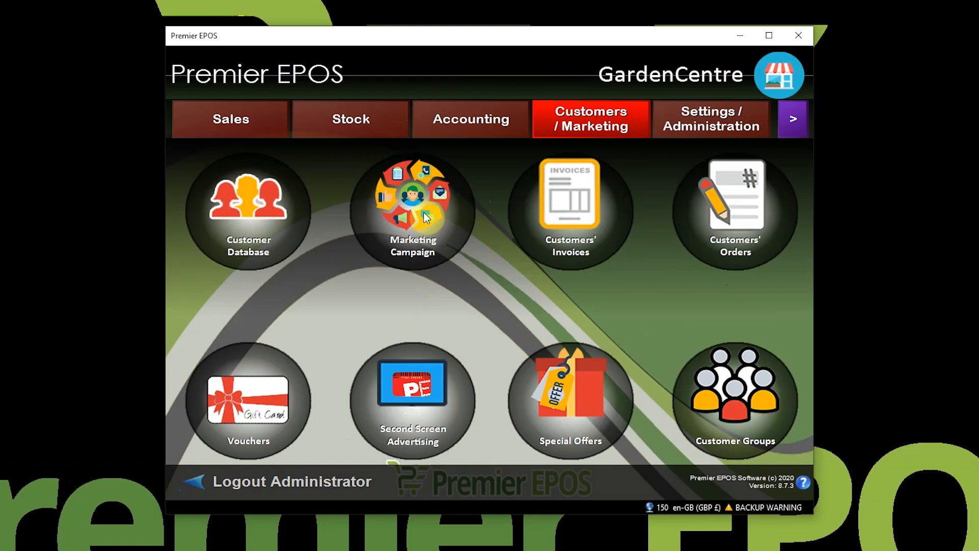
Open Marketing Campaign, then its Integrations, to show the MailChimp, Stannp and Facebook dashboards.
left_click(417, 219)
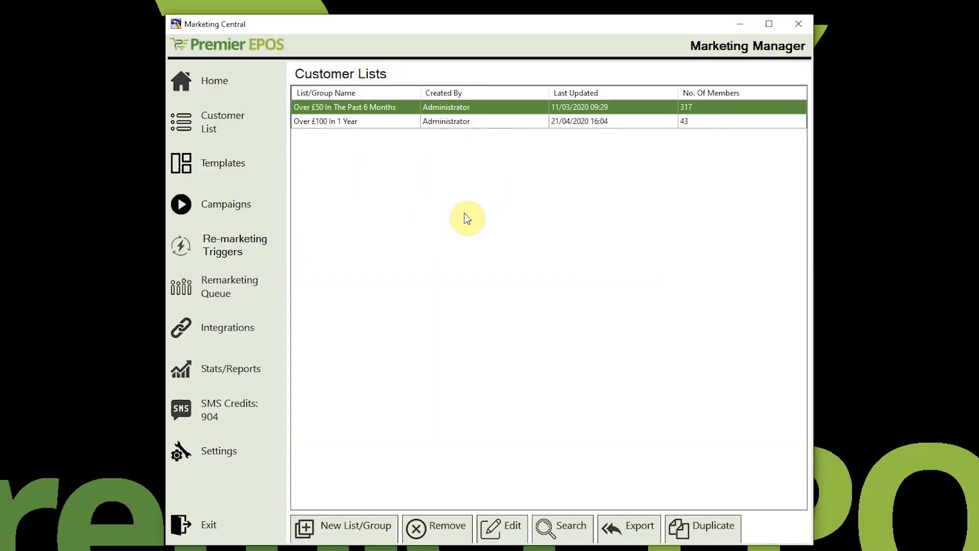
left_click(218, 329)
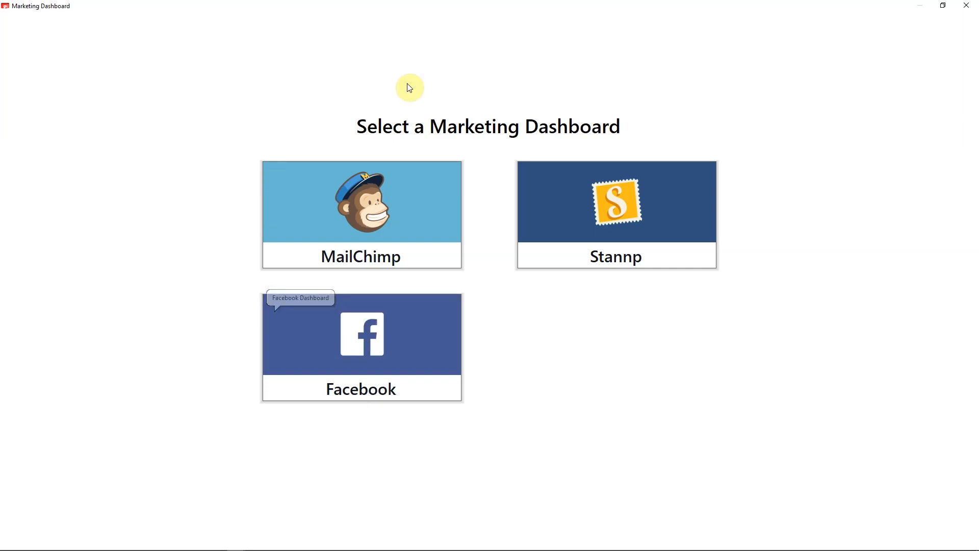
Open the MailChimp integration setup, then bring up the Mailchimp Audiences page in Chrome.
left_click(353, 220)
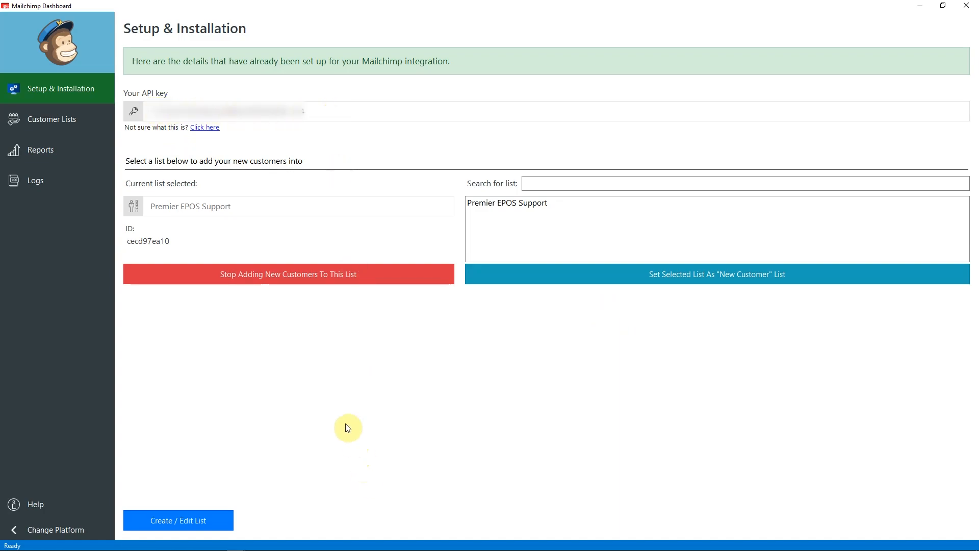
key("super")
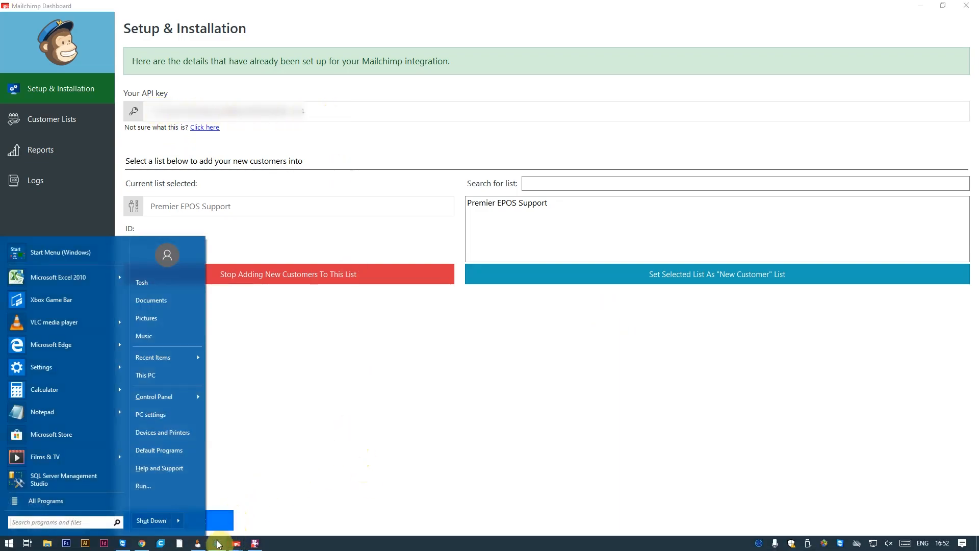
left_click(142, 543)
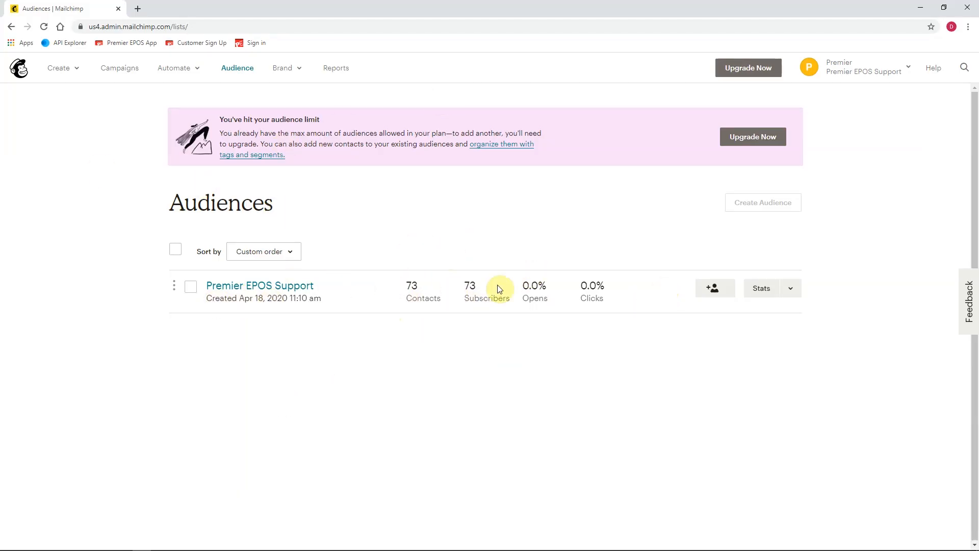
Go to Mailchimp's Account > Extras > API keys and copy the newest API key.
left_click(867, 73)
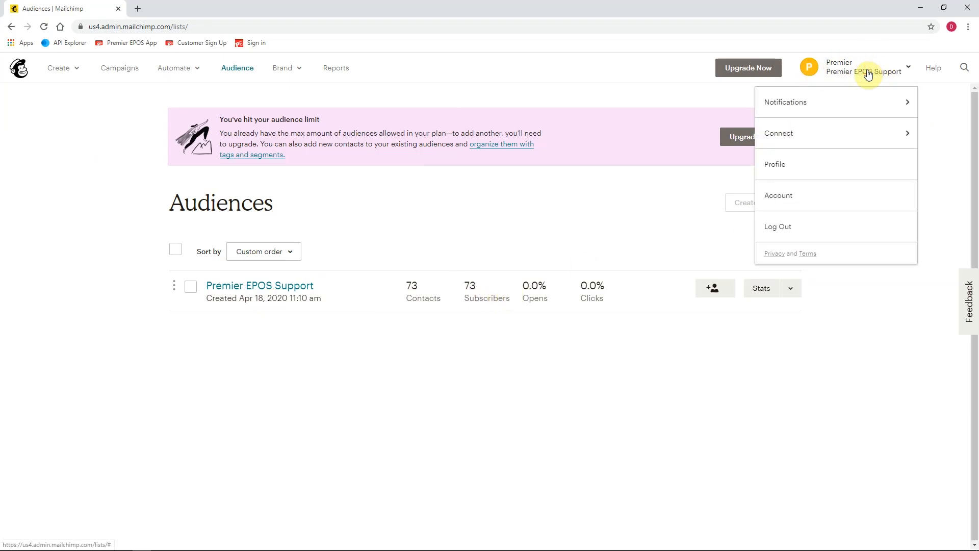
left_click(788, 203)
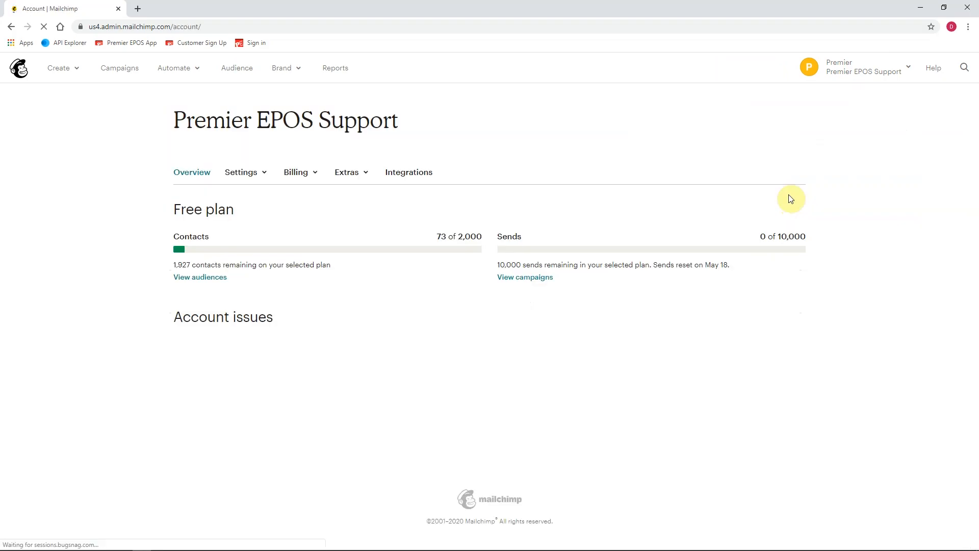
left_click(343, 174)
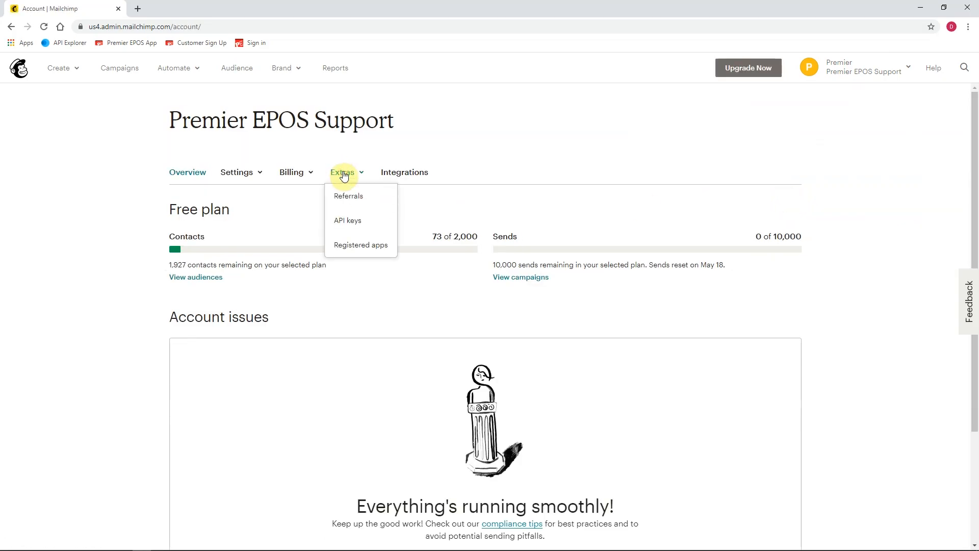
left_click(350, 222)
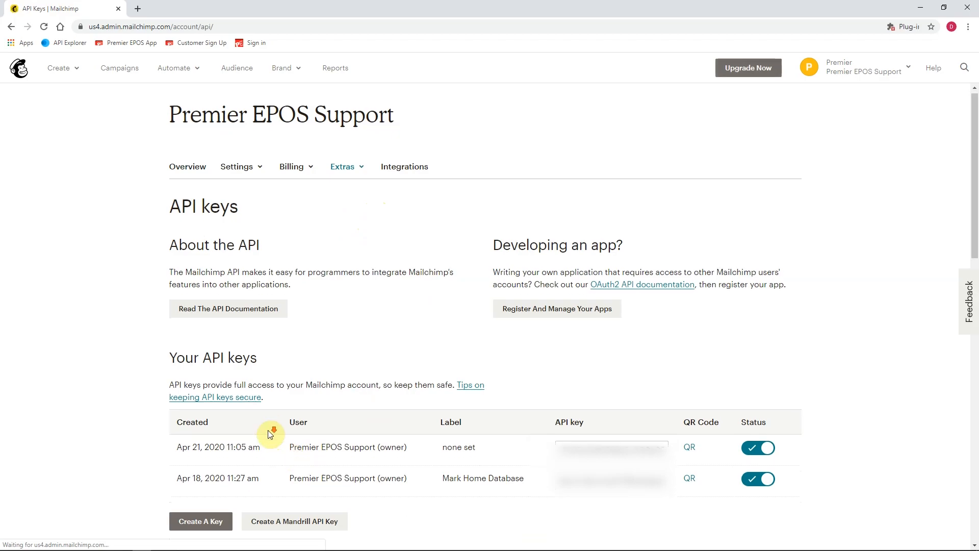
scroll(271, 434, "down", 3)
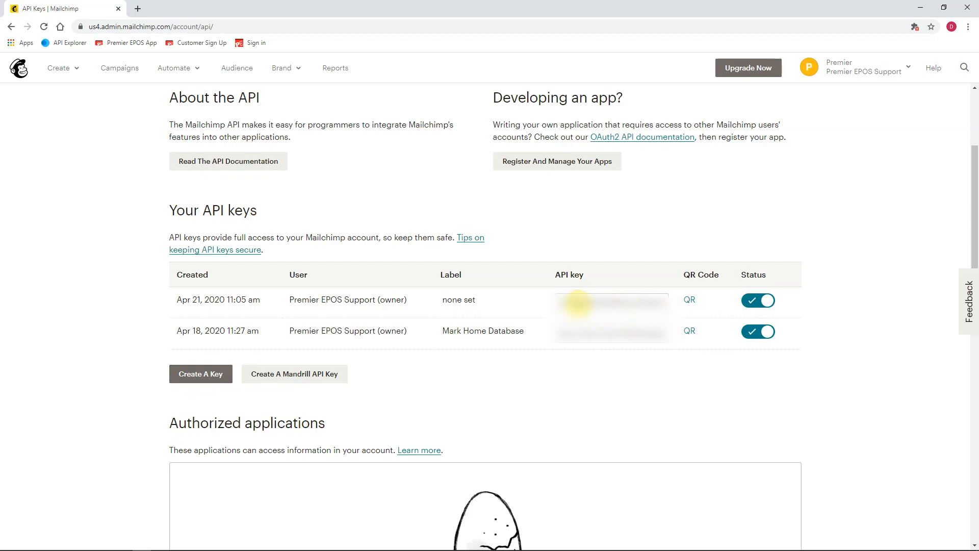
left_click(577, 303)
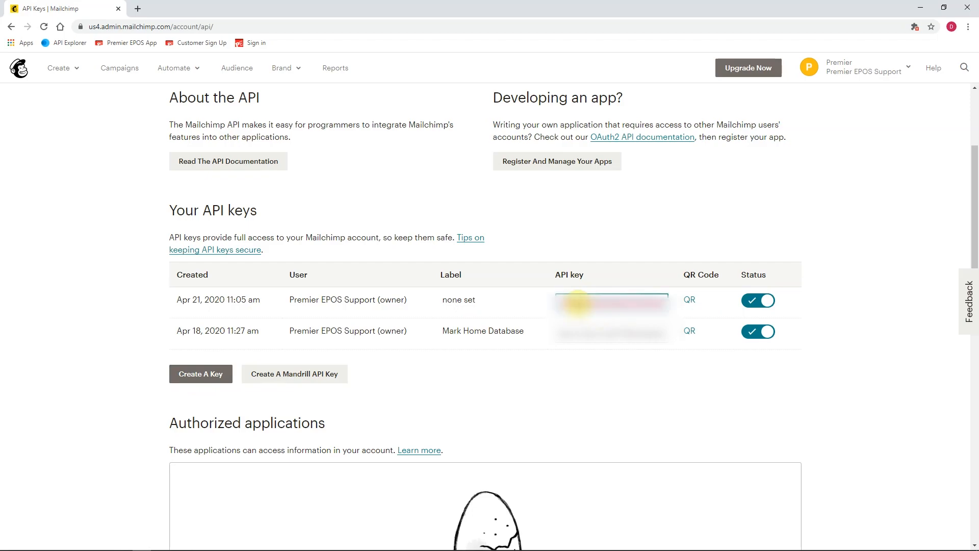
Return to the Audiences list via Audience > Manage Audience > View audiences.
scroll(577, 303, "up", 3)
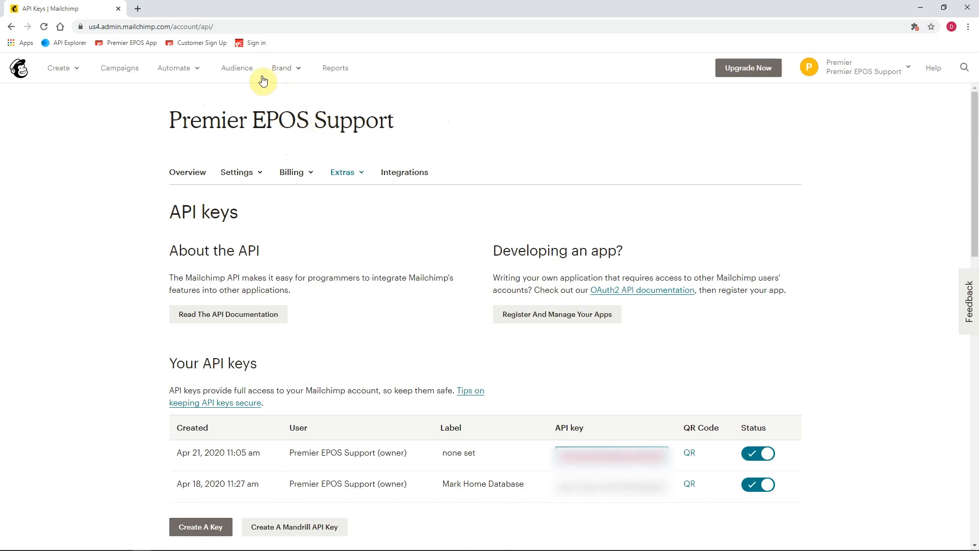
left_click(237, 69)
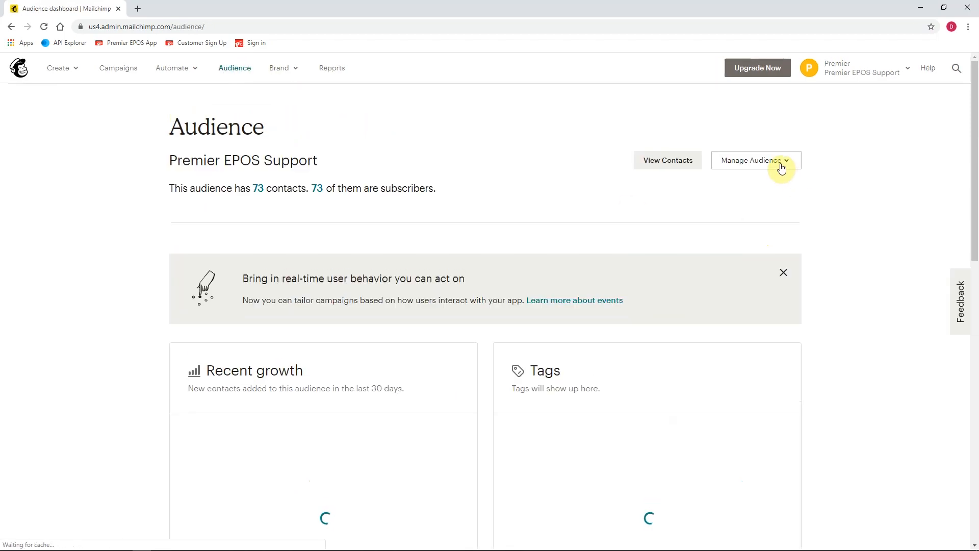
left_click(779, 163)
left_click(750, 327)
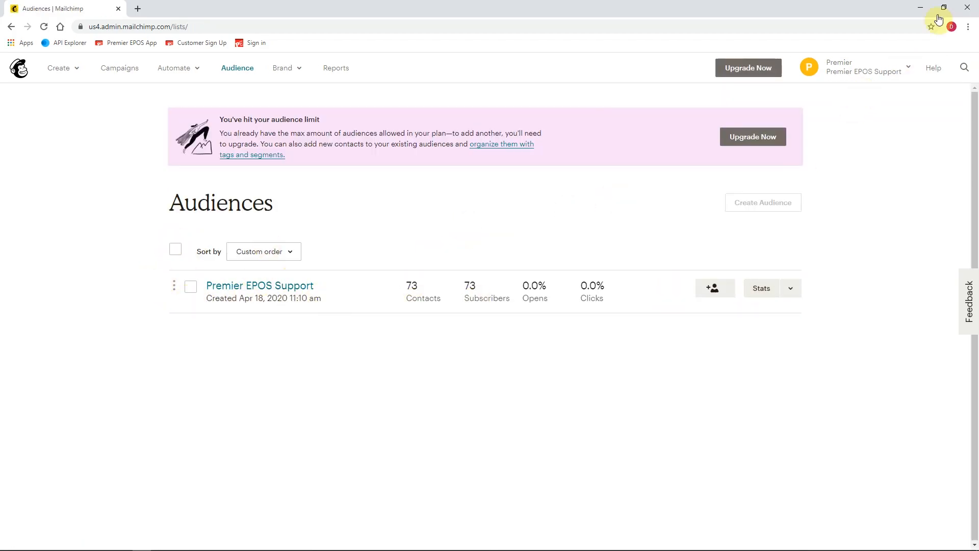
Paste the new key into Your API key, save it, and reopen the MailChimp setup.
left_click(920, 8)
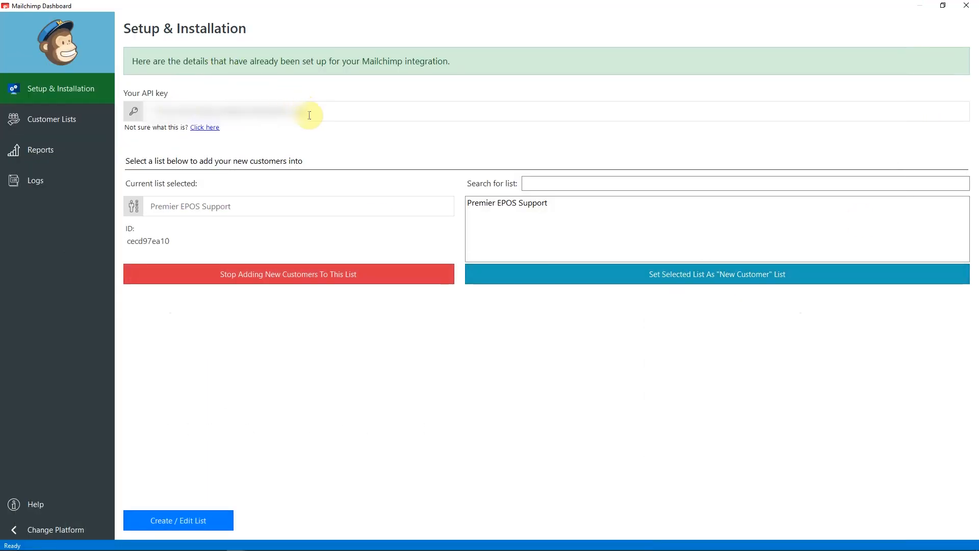
key("BackSpace")
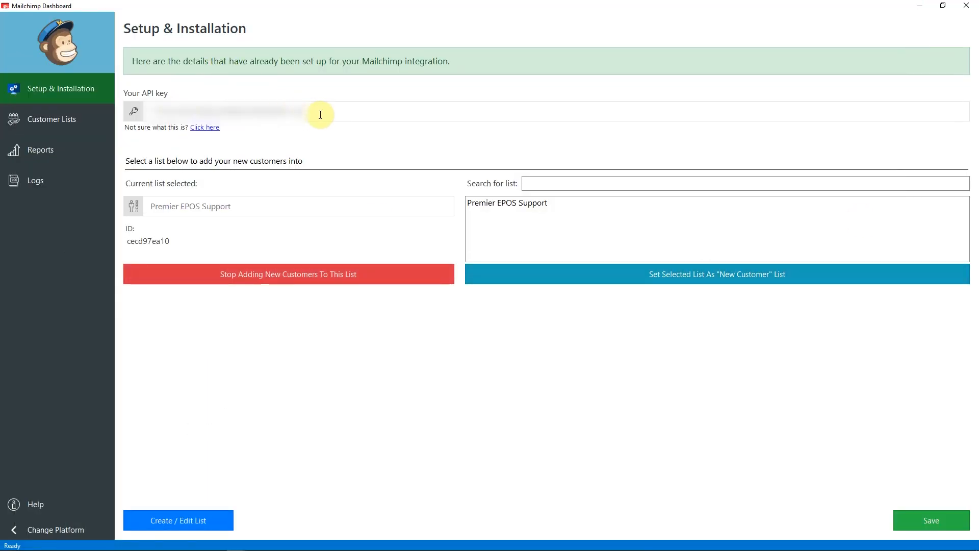
left_click(908, 521)
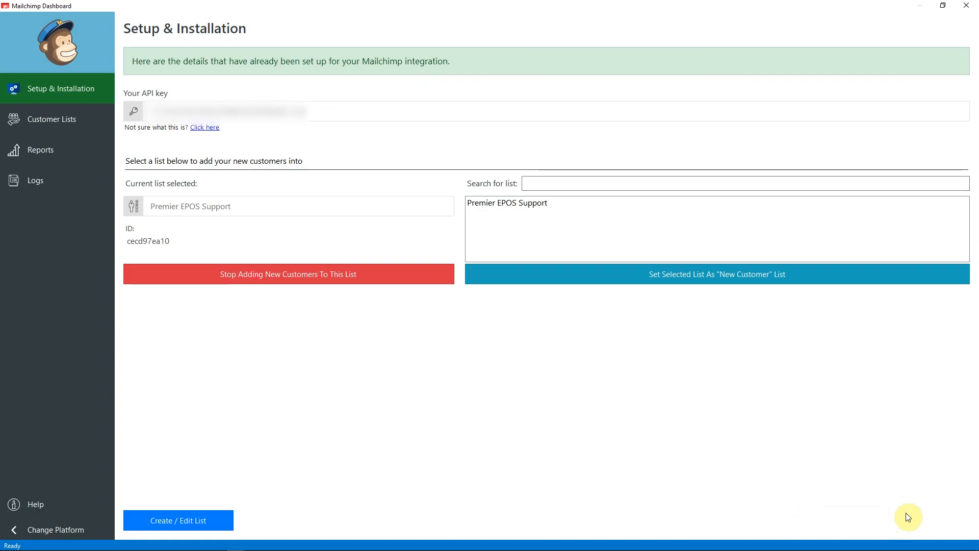
left_click(76, 531)
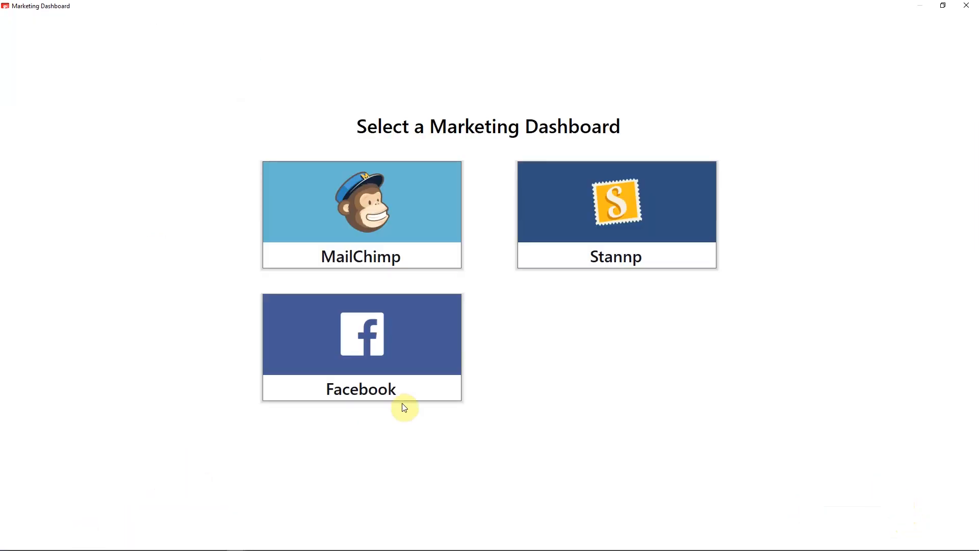
left_click(386, 217)
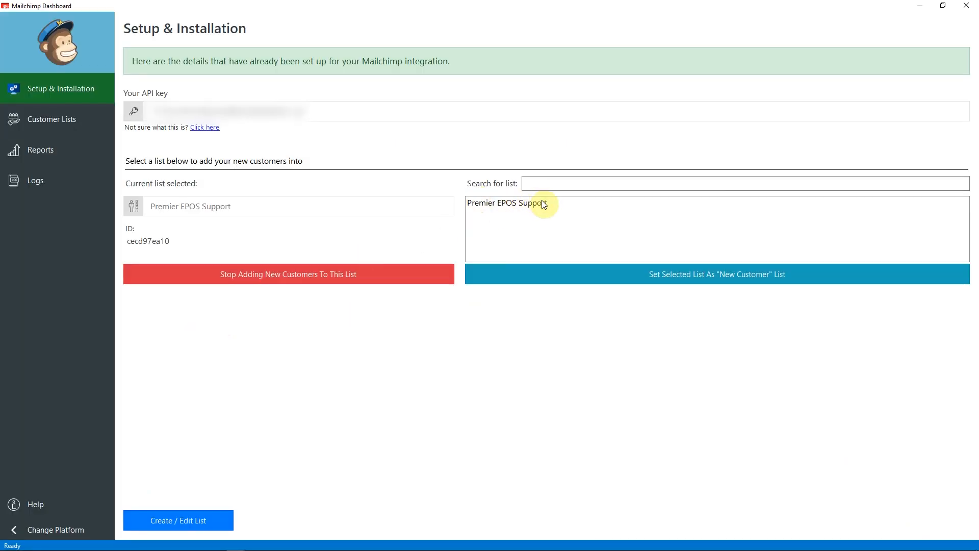
Stop adding new customers, reset Premier EPOS Support as the new-customer list, and close the dashboard.
left_click(528, 210)
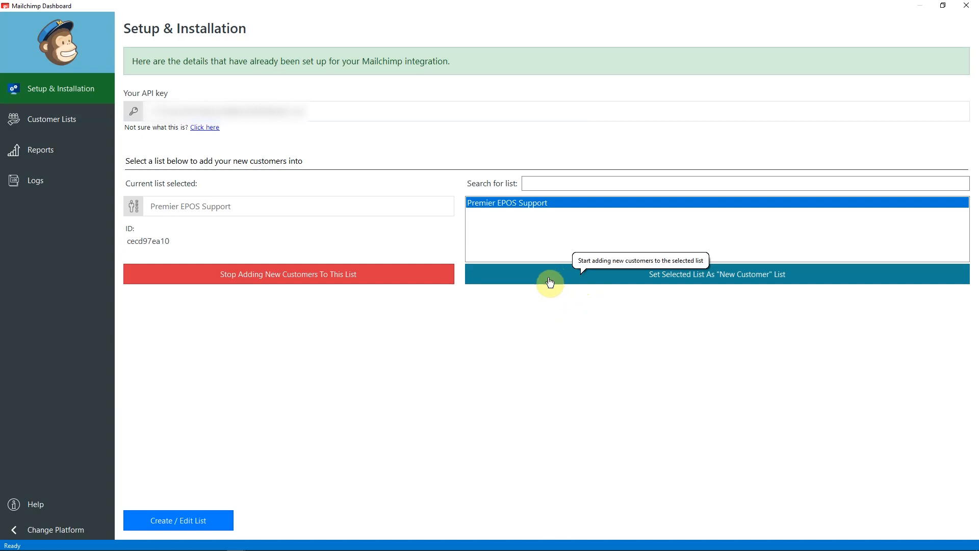
left_click(263, 274)
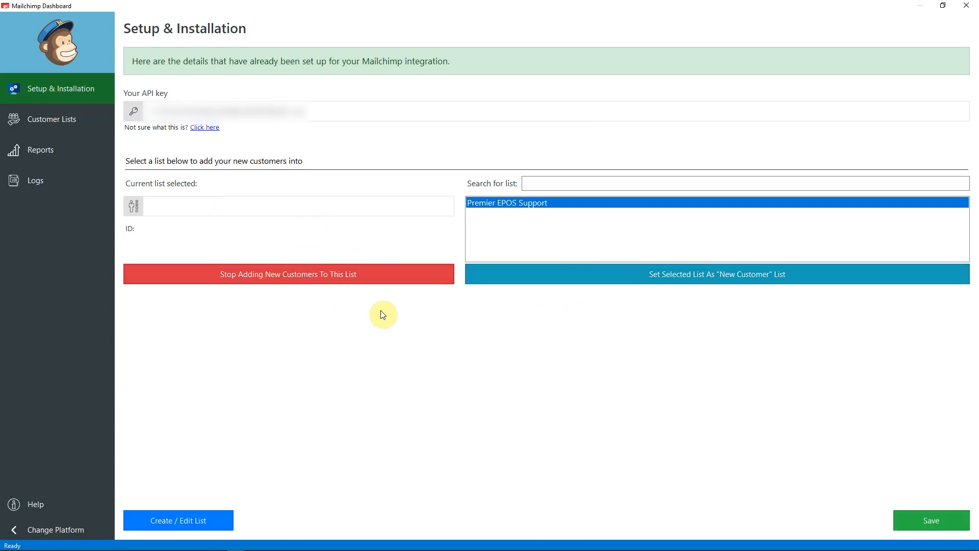
left_click(658, 284)
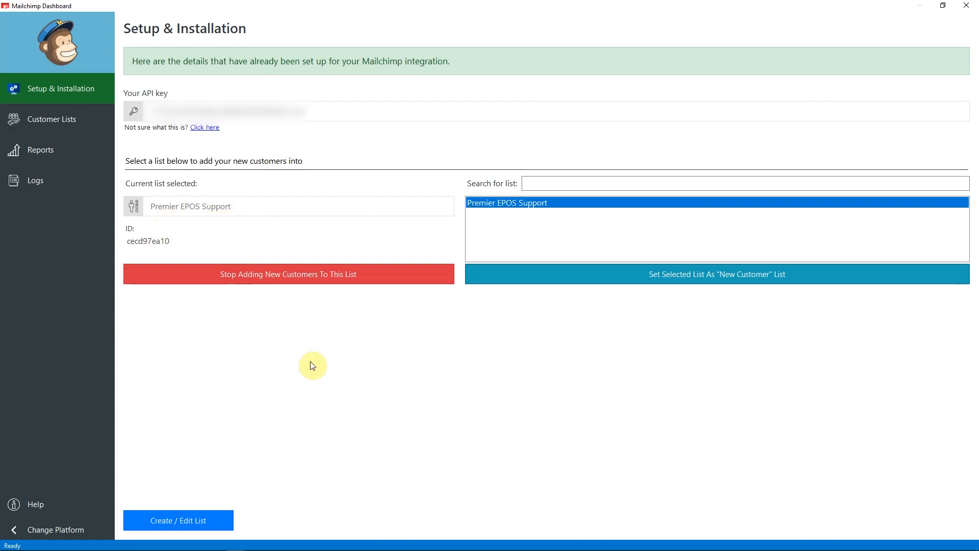
left_click(968, 7)
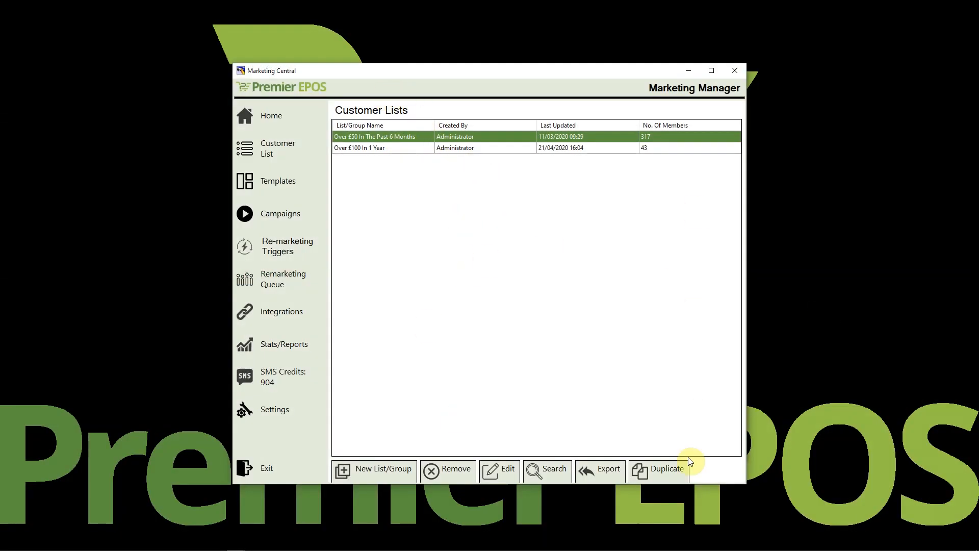
Go to the full-screen sales till and start a new customer from the customer editor.
left_click(256, 474)
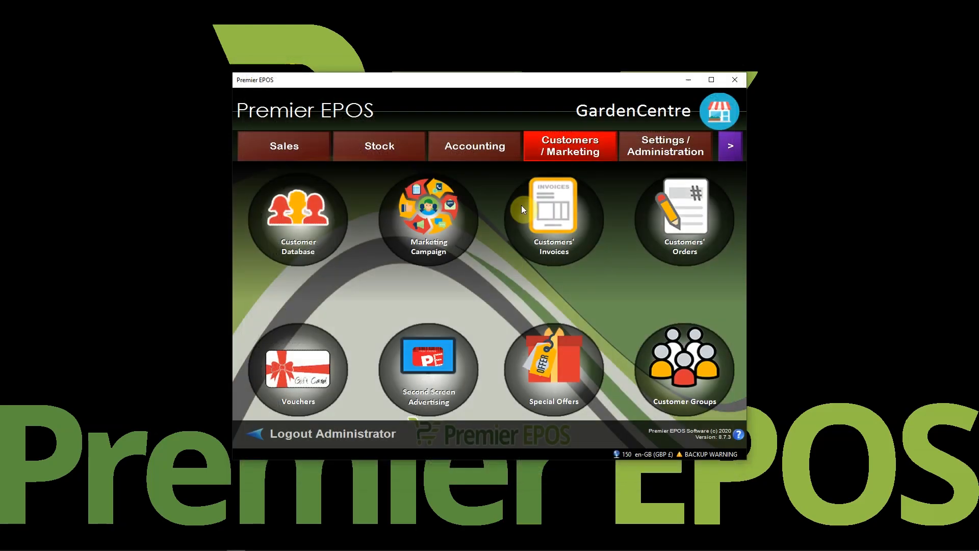
left_click(296, 151)
left_click(336, 297)
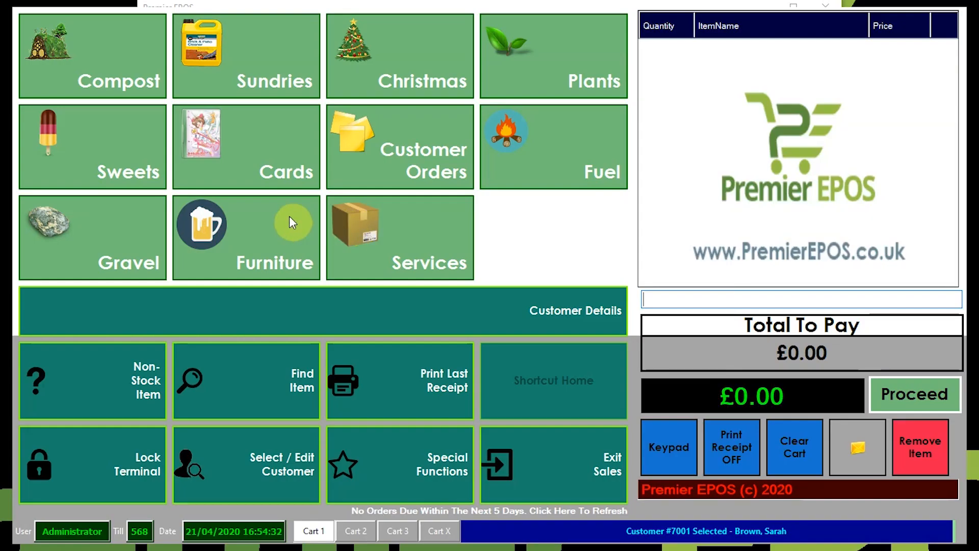
left_click(248, 484)
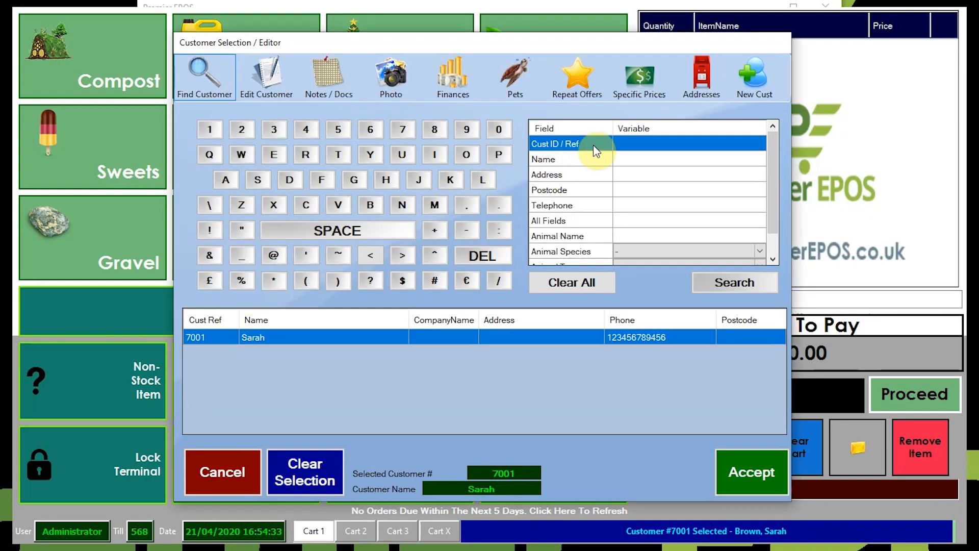
left_click(756, 79)
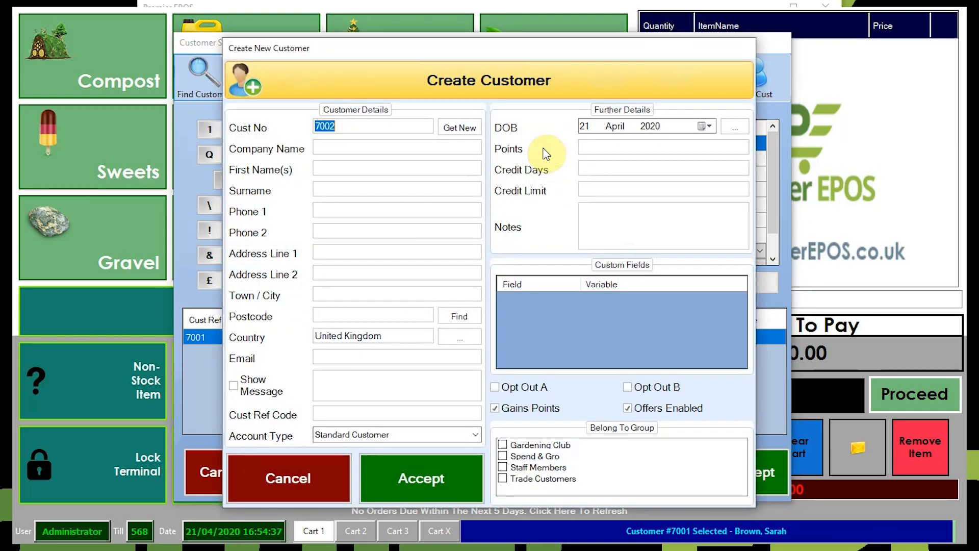
Enter the new customer's first name and surname.
left_click(348, 171)
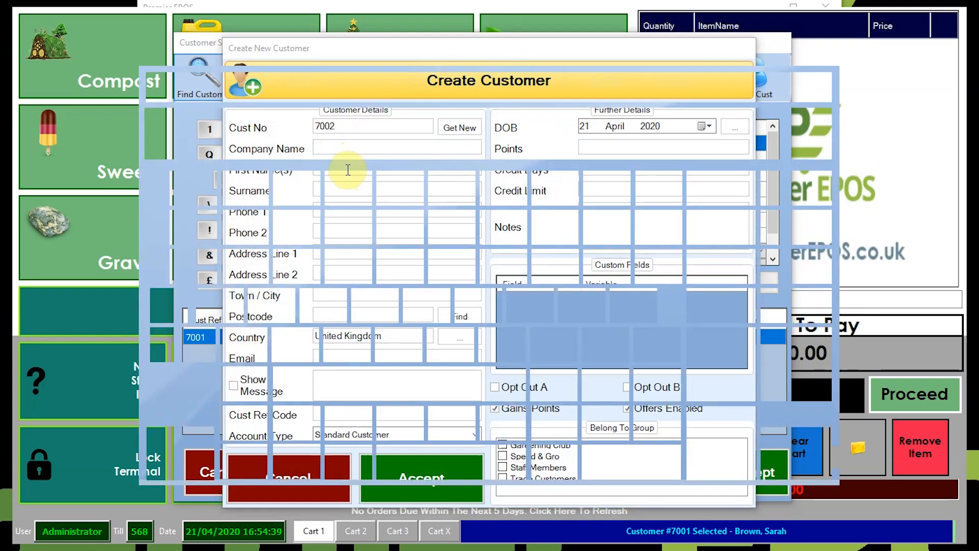
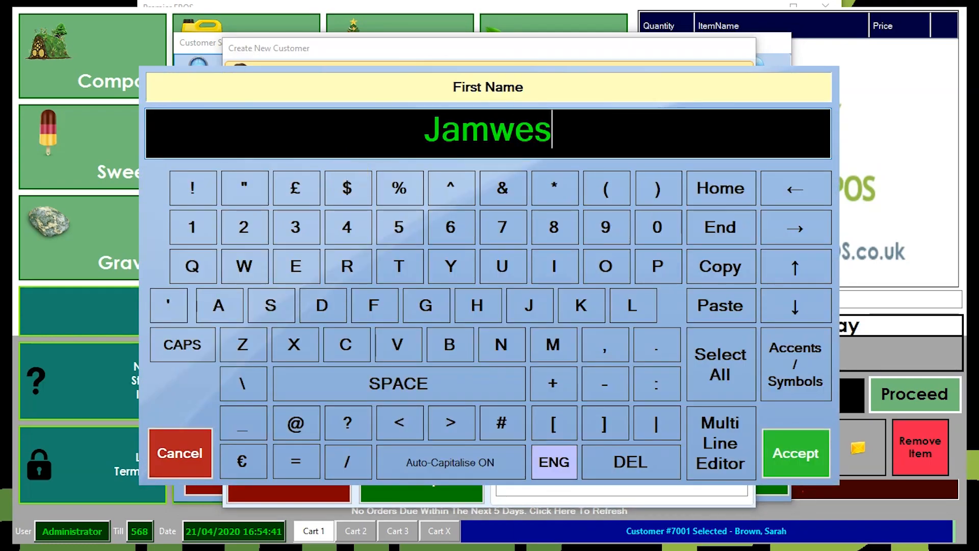
type("es")
left_click(790, 453)
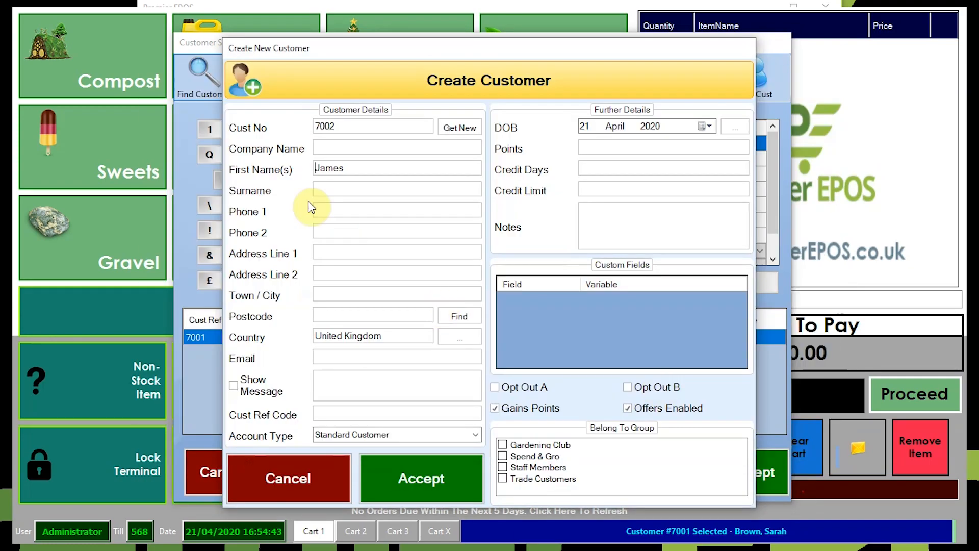
left_click(421, 193)
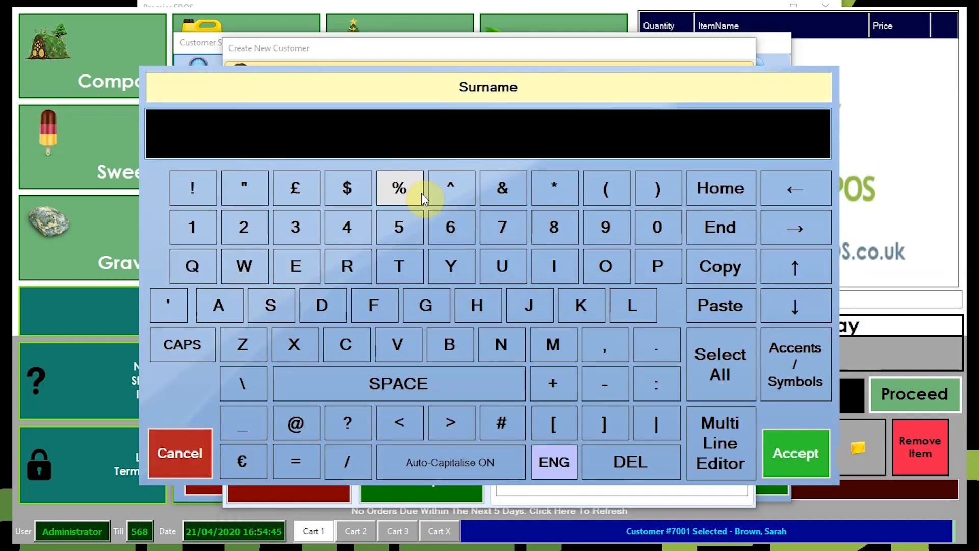
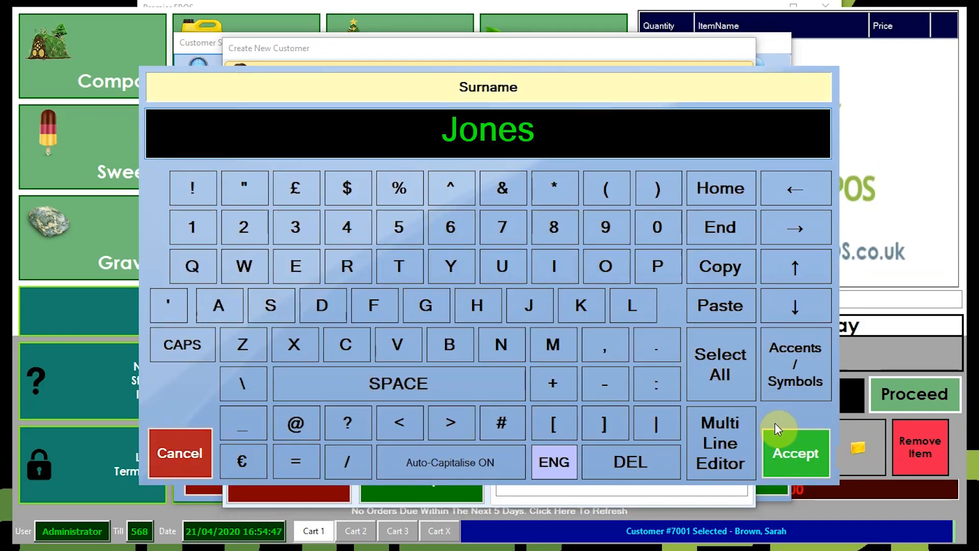
left_click(791, 449)
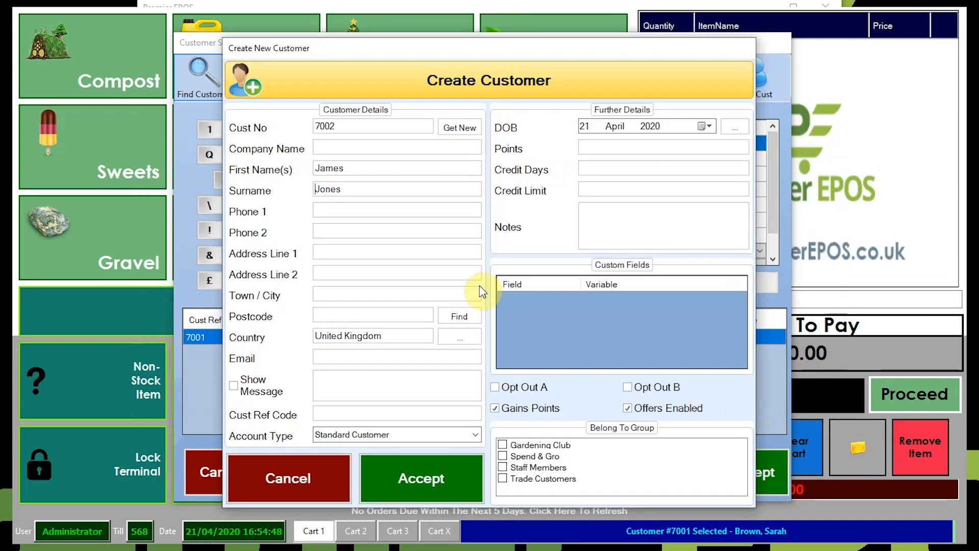
Fill in the customer's phone number and e-mail address, then save the record.
left_click(339, 211)
type("123456798")
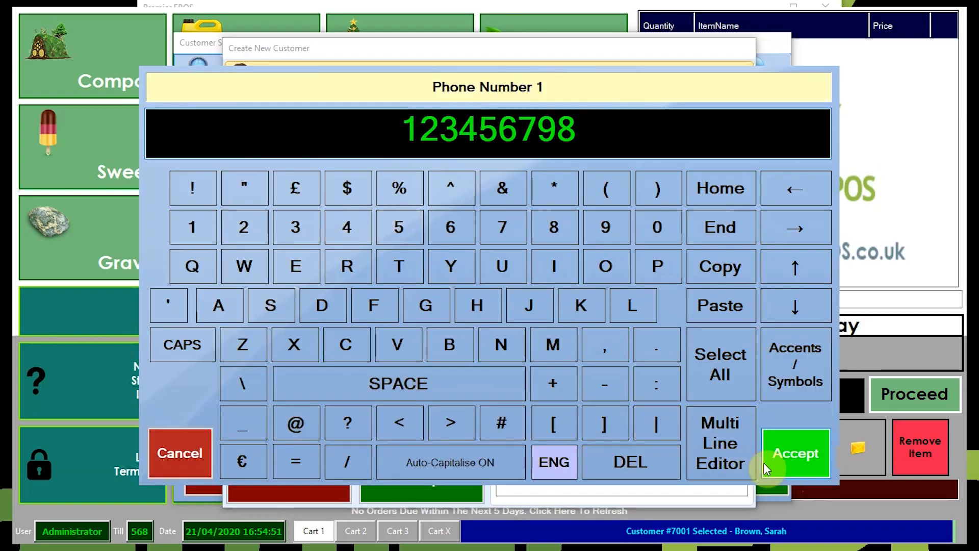
left_click(786, 456)
left_click(342, 360)
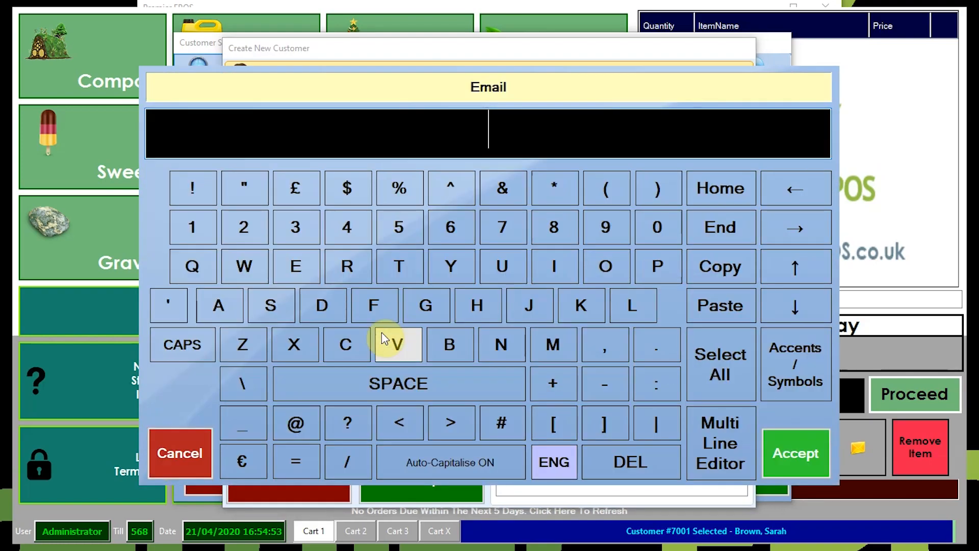
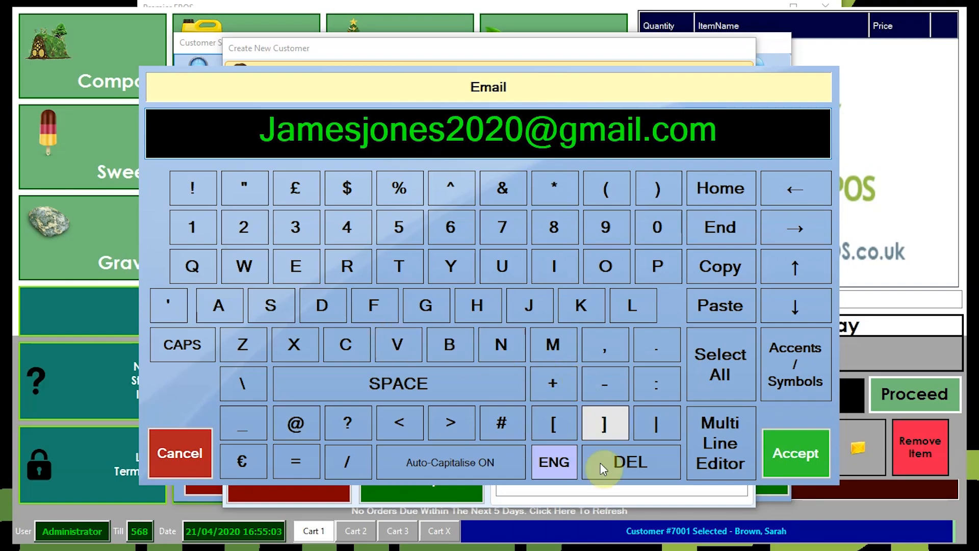
left_click(808, 466)
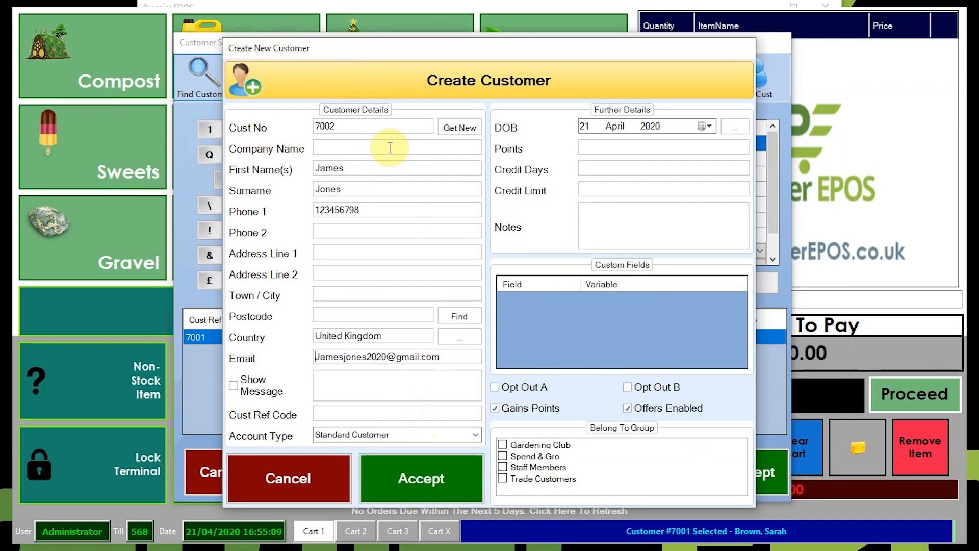
left_click(450, 478)
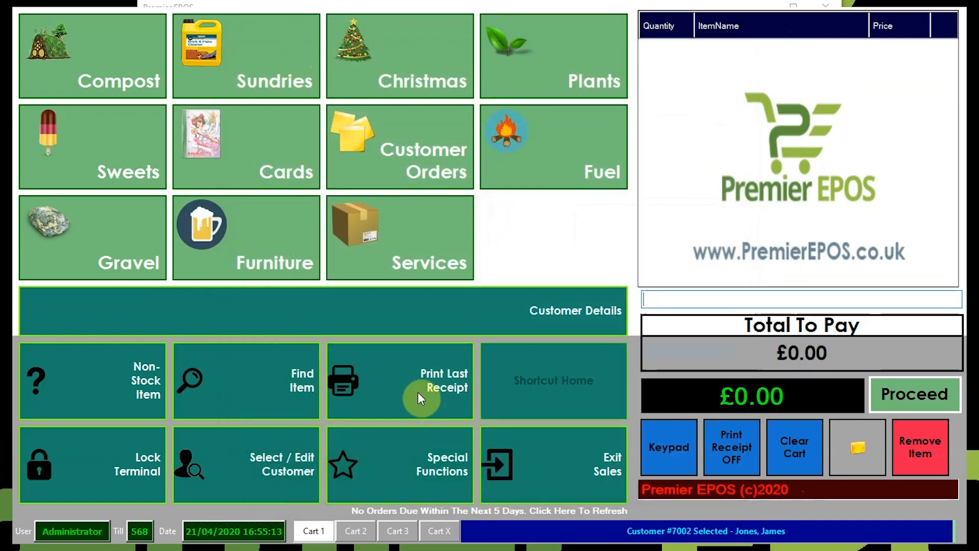
Switch to the Mailchimp Audiences page and reload it with F5 to show 74 contacts.
key("super")
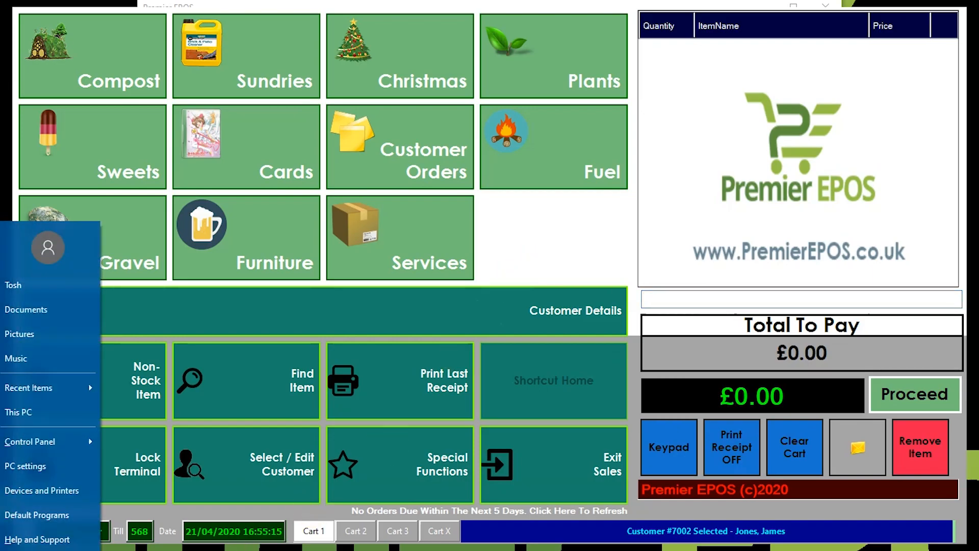
key("Escape")
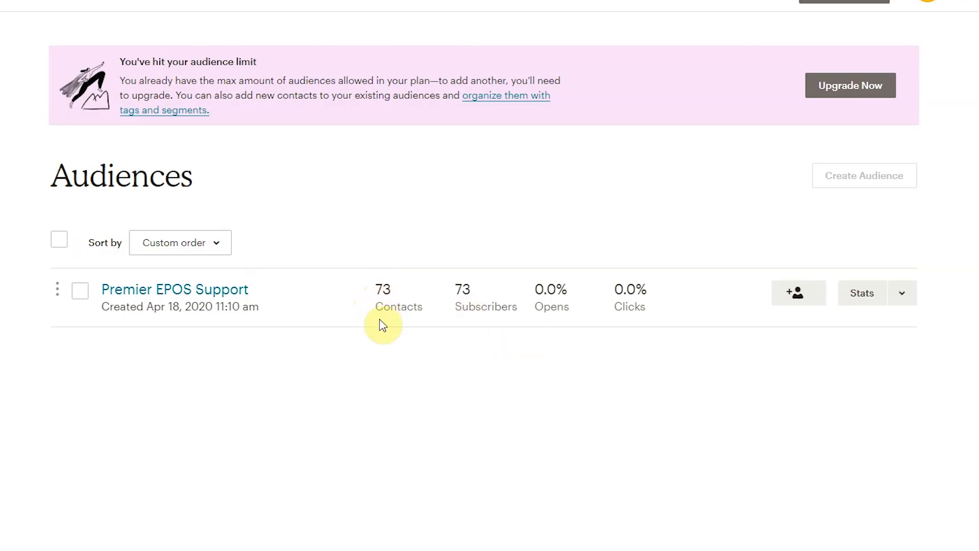
key("F5")
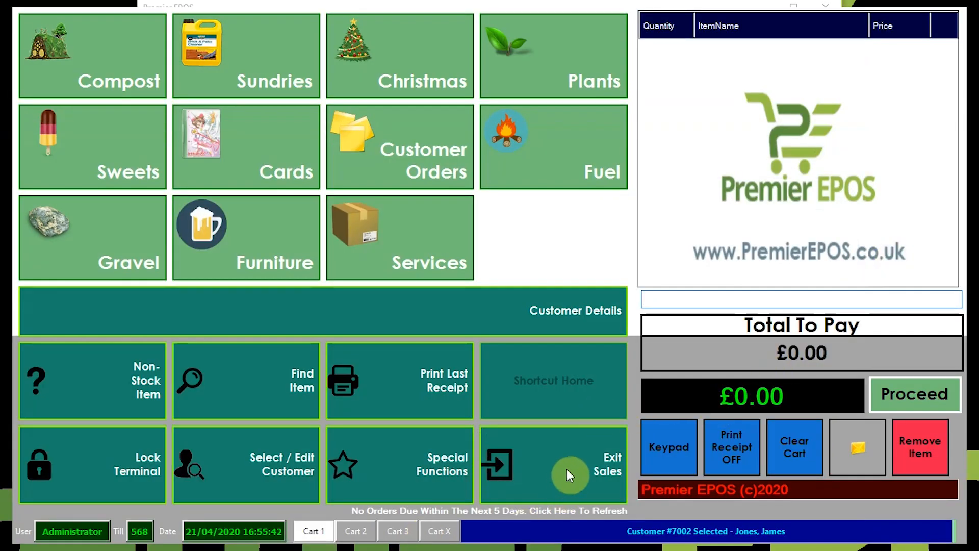
Leave Sales and go via Customers / Marketing > Marketing Manager > Integrations to the MailChimp dashboard.
left_click(570, 476)
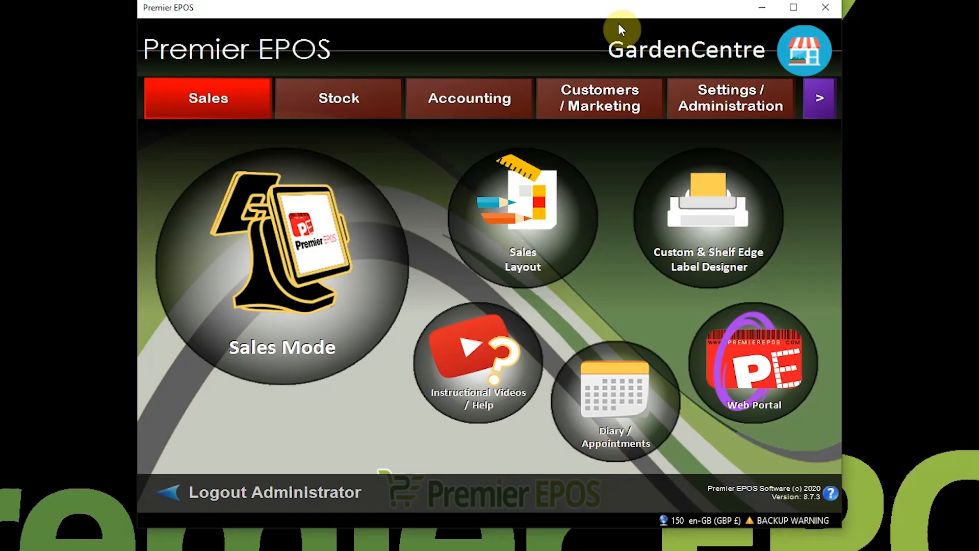
left_click(608, 100)
left_click(389, 203)
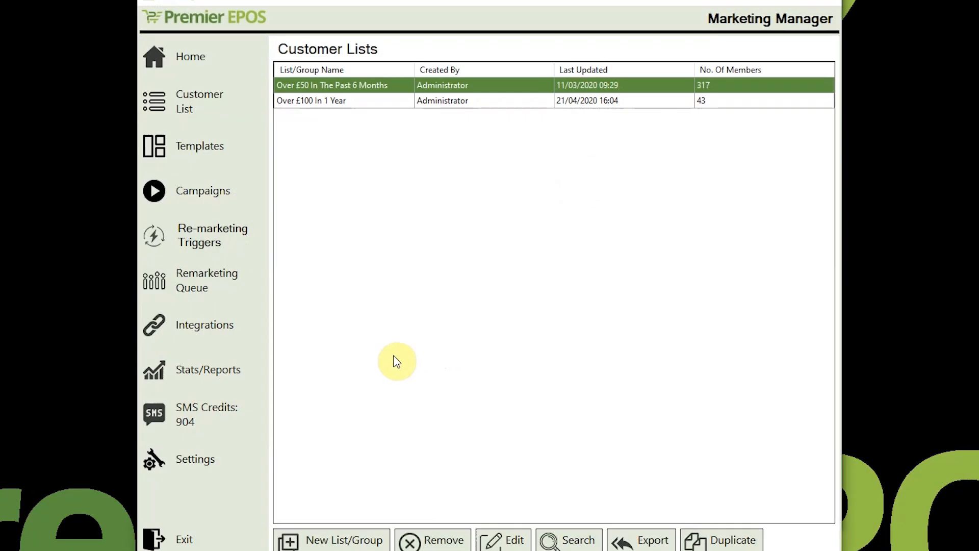
left_click(233, 324)
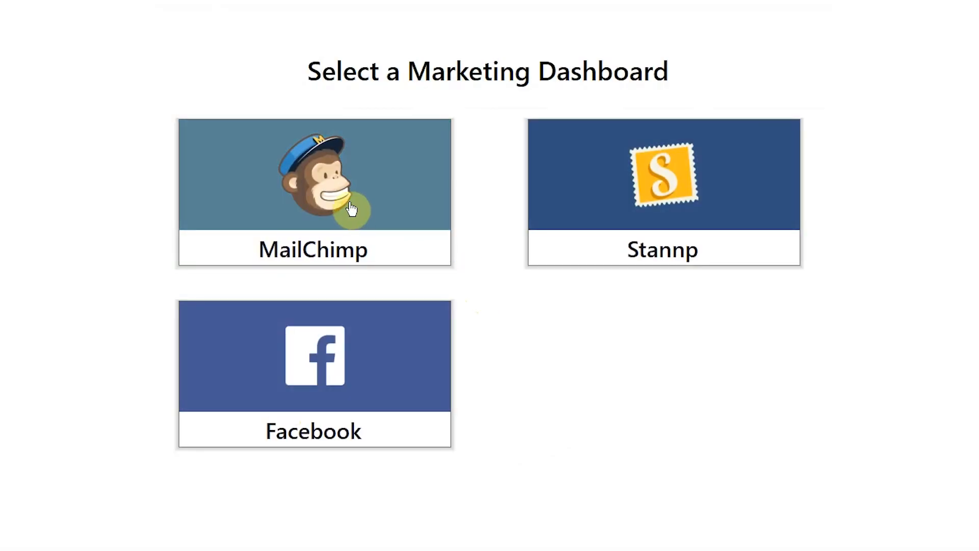
left_click(357, 212)
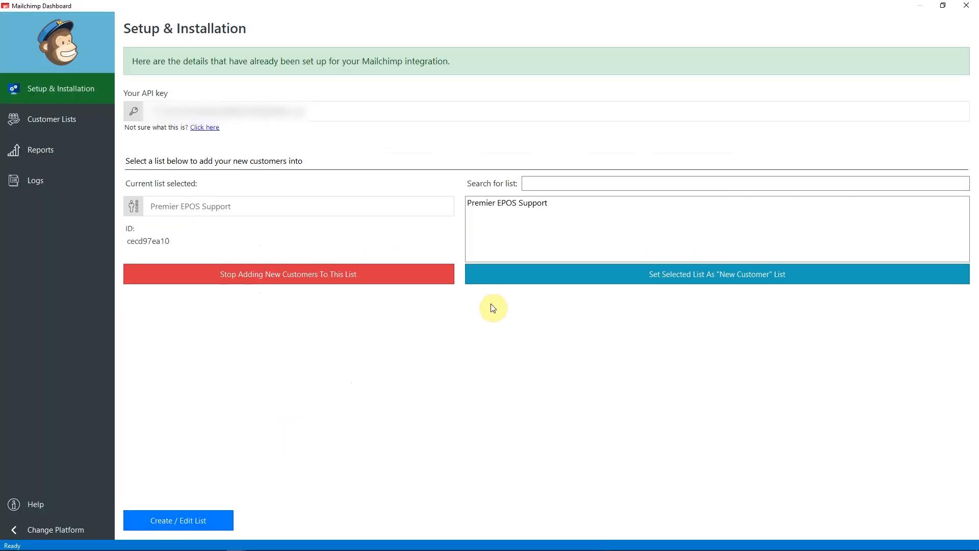
On Customer Lists, view Premier EPOS Support's members and select the newly added customer.
left_click(44, 122)
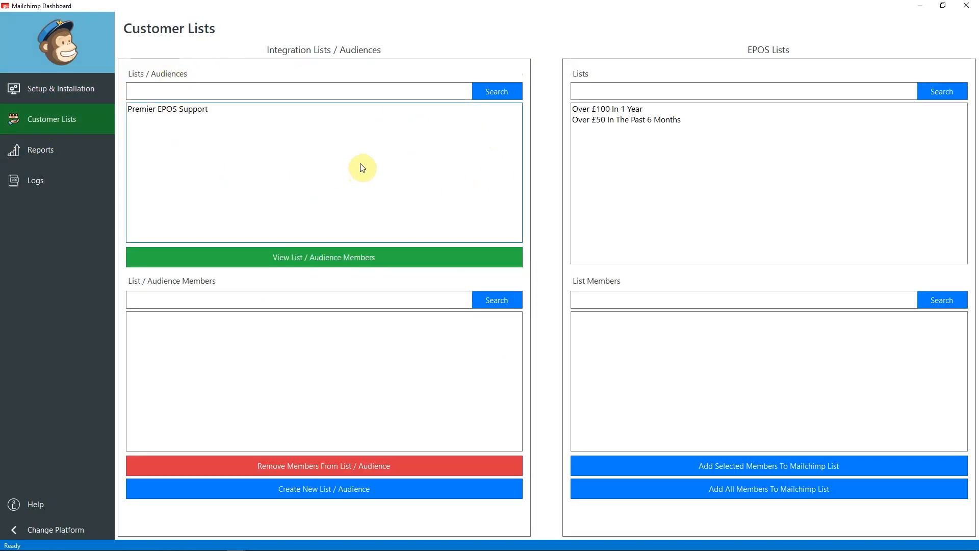
left_click(171, 113)
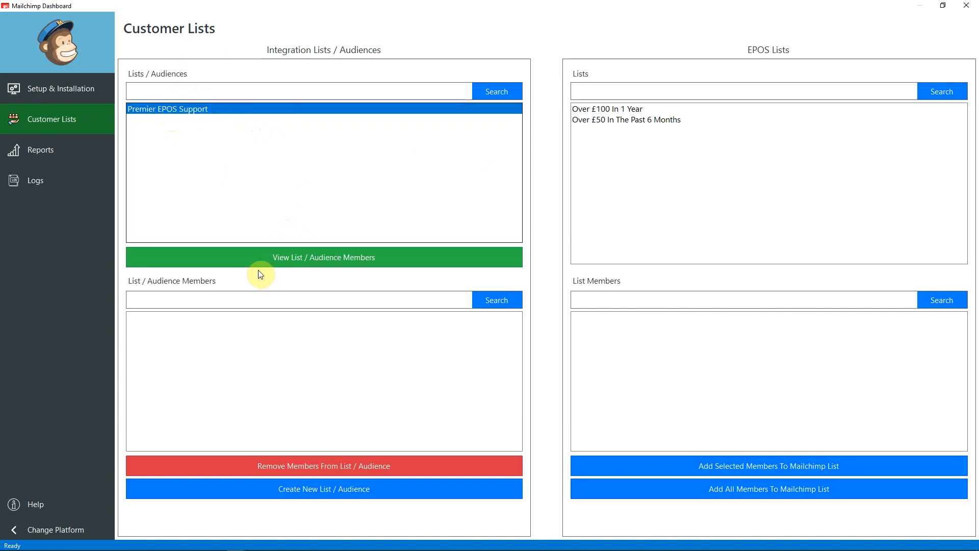
left_click(275, 258)
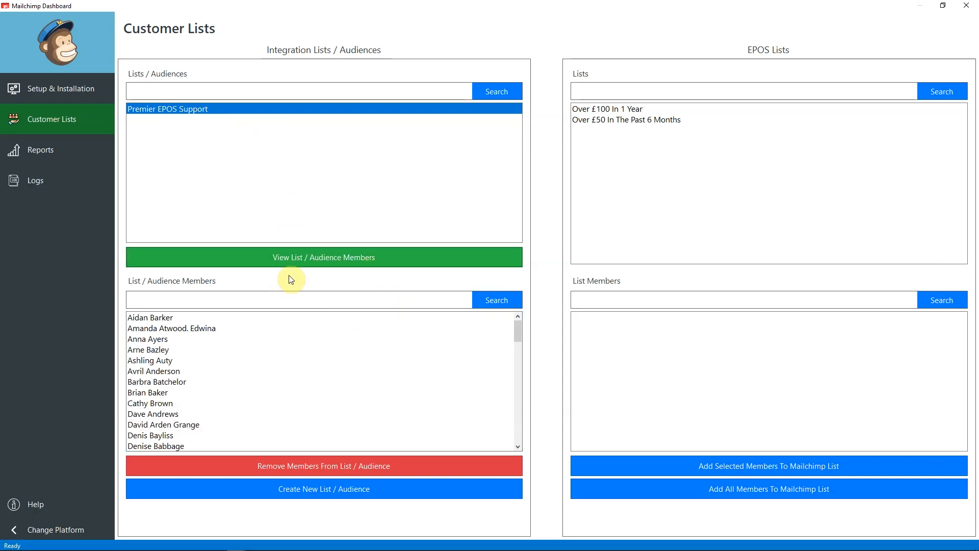
left_click(188, 415)
scroll(252, 400, "down", 2)
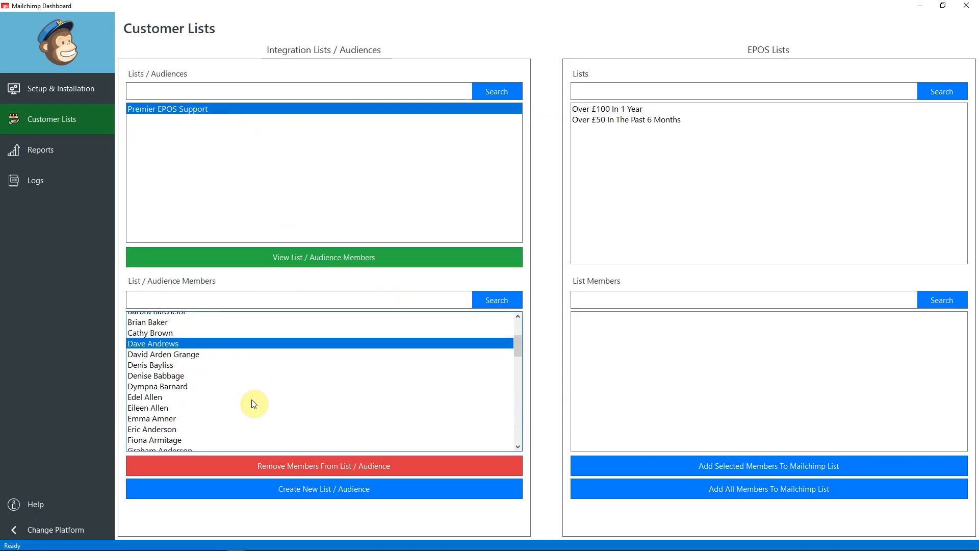
scroll(254, 404, "down", 4)
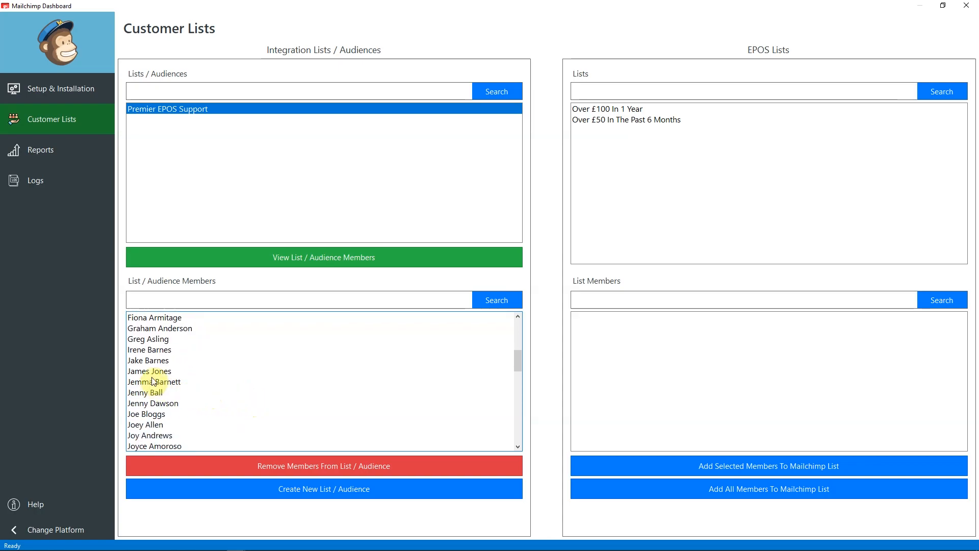
left_click(152, 375)
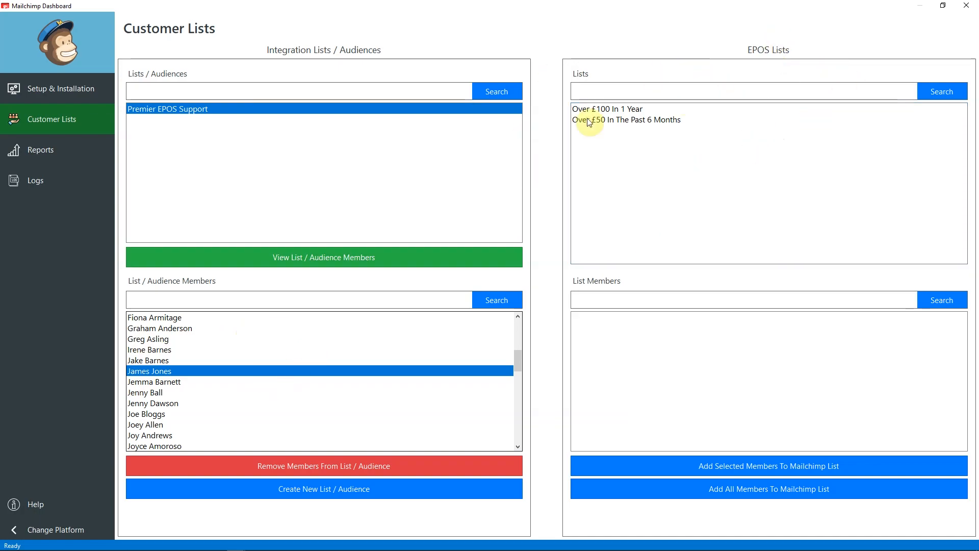
Load the Over £100 In 1 Year list's members and select six customers.
left_click(613, 112)
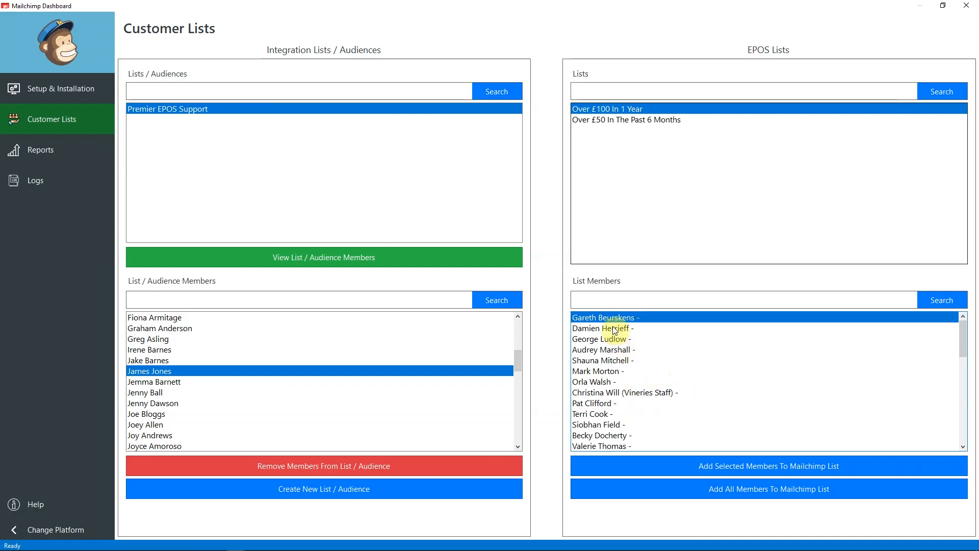
left_click_drag(613, 329, 612, 431)
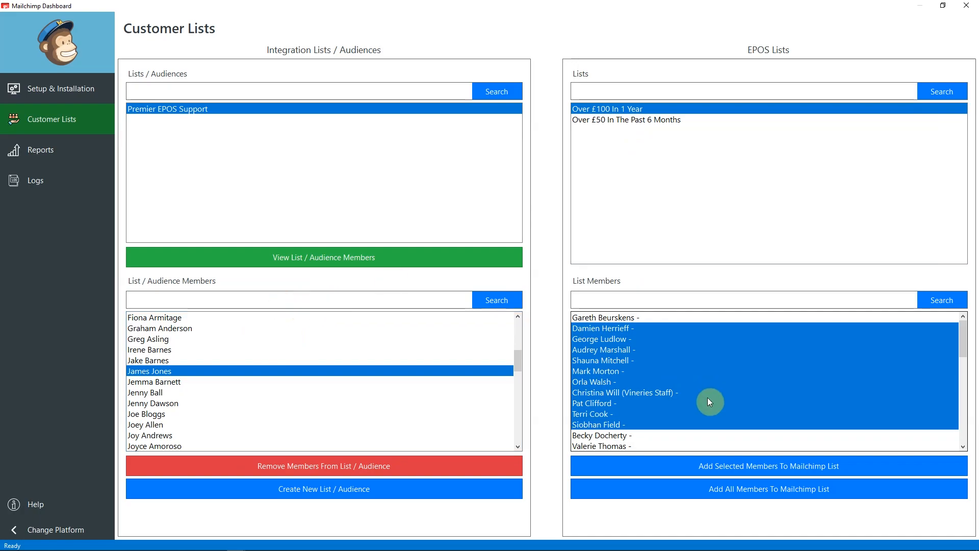
left_click(632, 108)
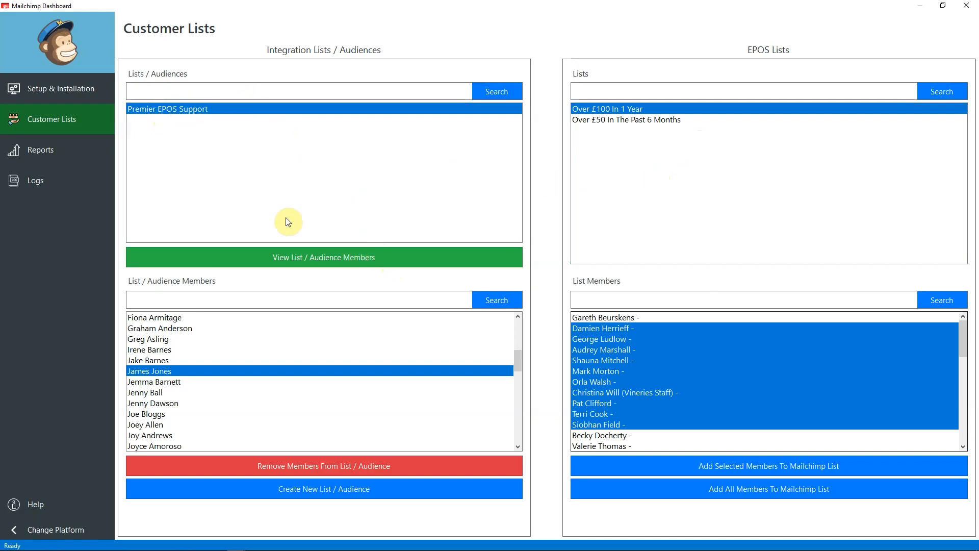
left_click(696, 414)
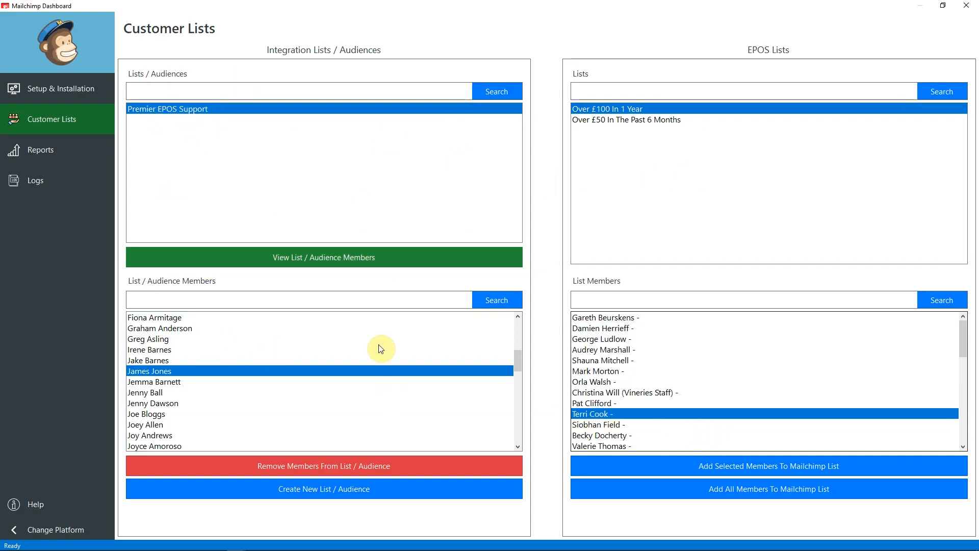
scroll(647, 385, "down", 4)
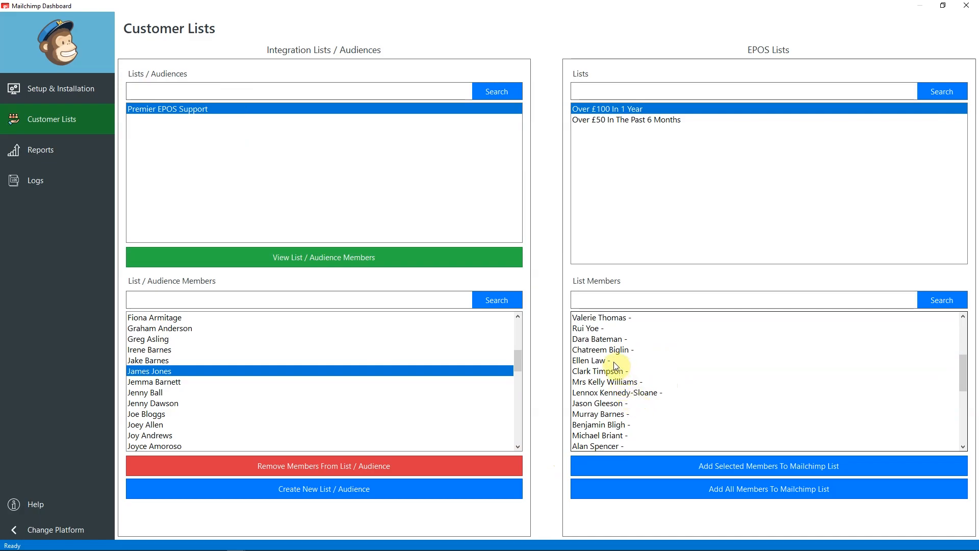
left_click_drag(616, 364, 614, 414)
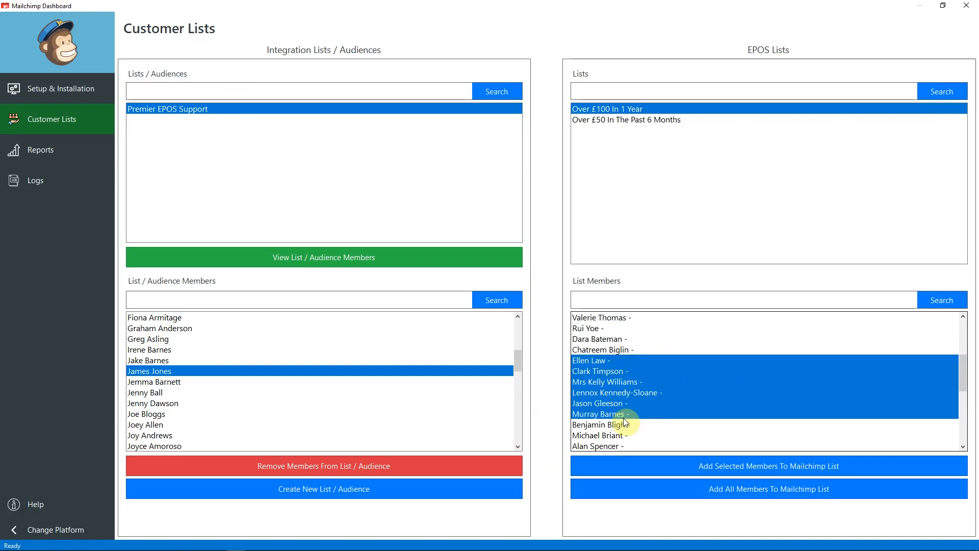
Add the six selected members to the Premier EPOS Support Mailchimp list, then view the Logs.
left_click(707, 466)
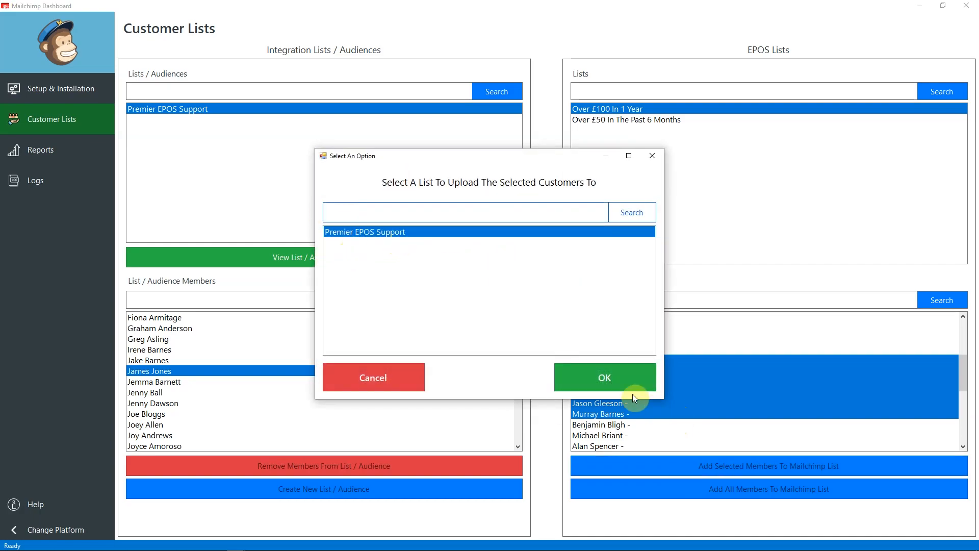
left_click(618, 389)
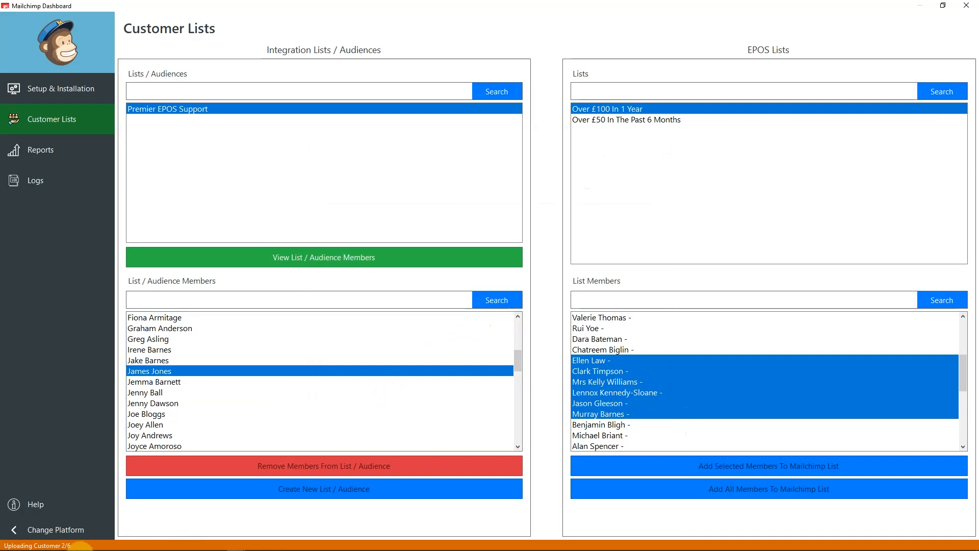
left_click(494, 369)
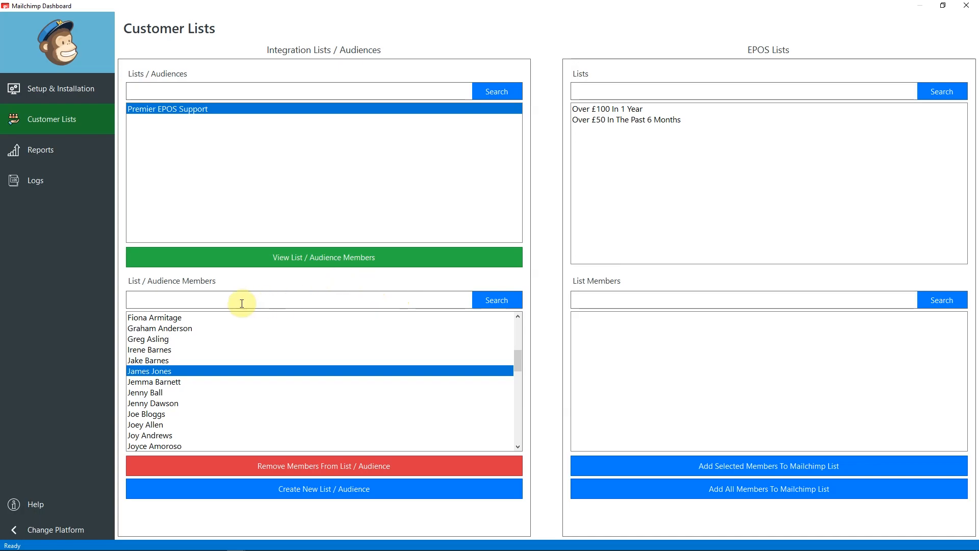
left_click(46, 192)
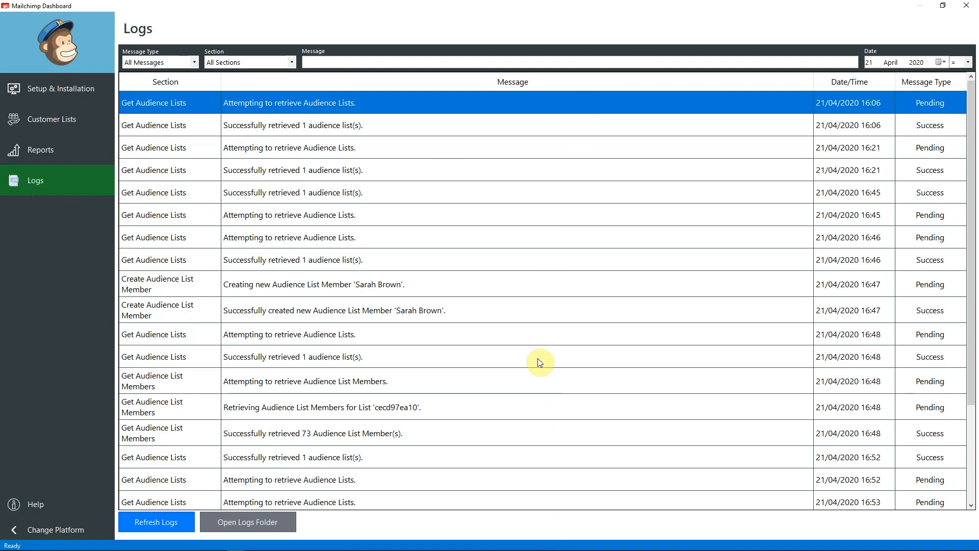
Refresh the upload logs to show the latest entries.
scroll(540, 360, "down", 3)
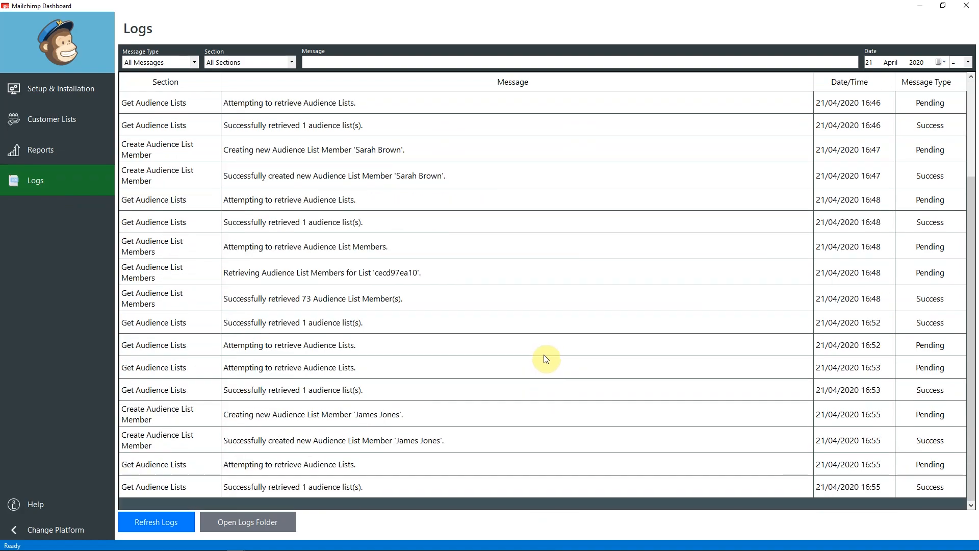
scroll(545, 360, "up", 2)
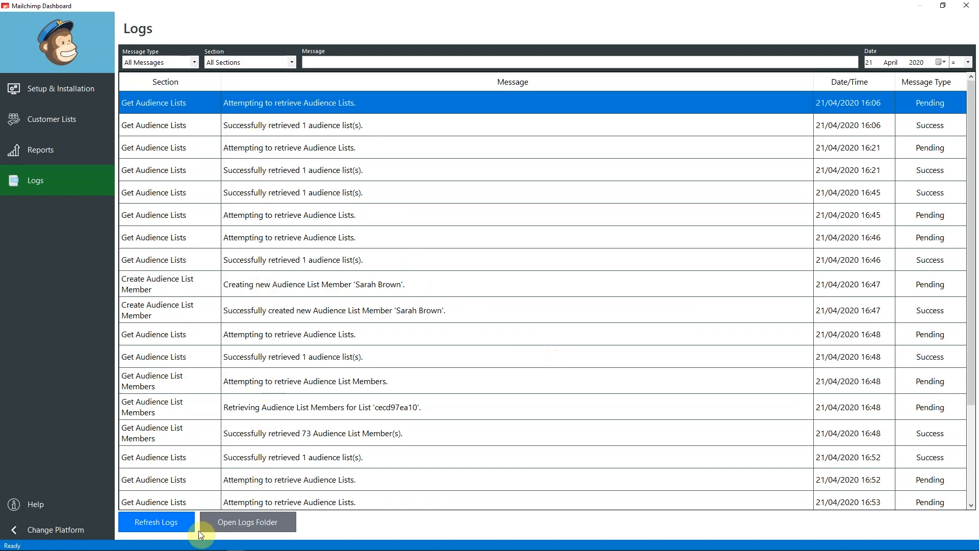
left_click(184, 525)
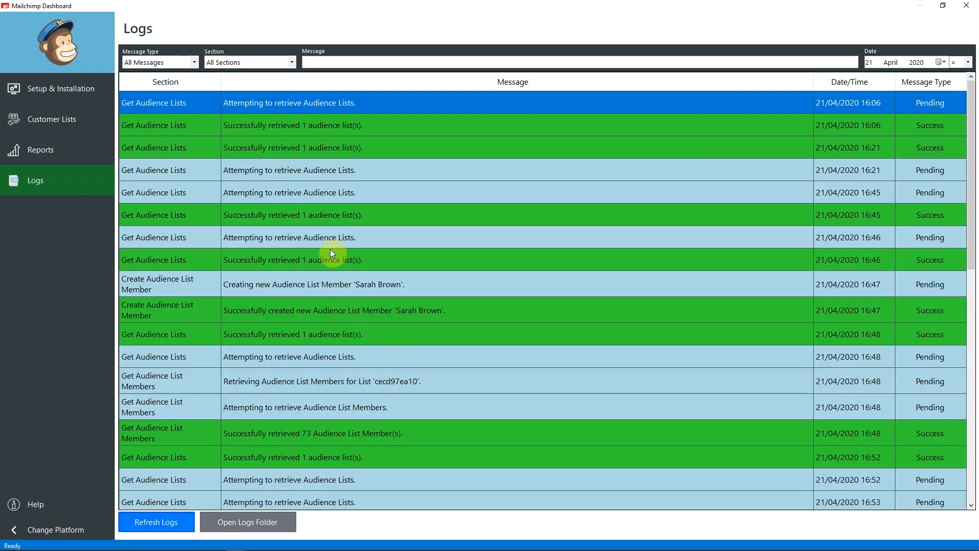
Review the two failed uploads: an invalid e-mail address and an already-existing member.
scroll(427, 286, "down", 5)
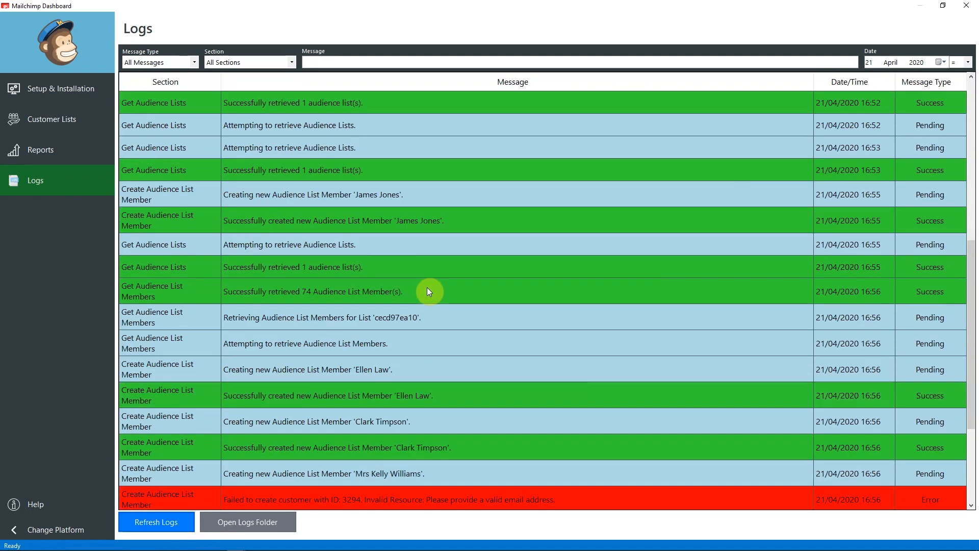
scroll(427, 286, "down", 2)
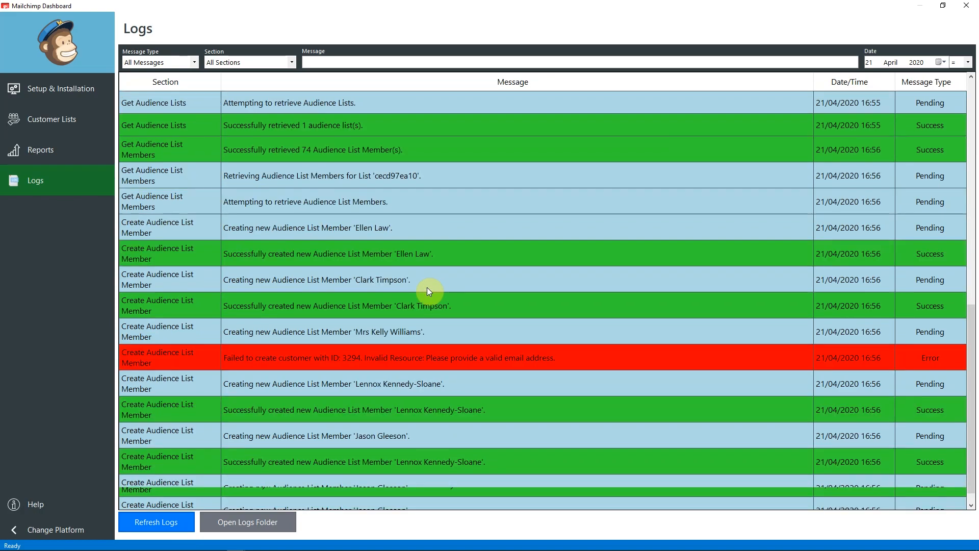
left_click(322, 362)
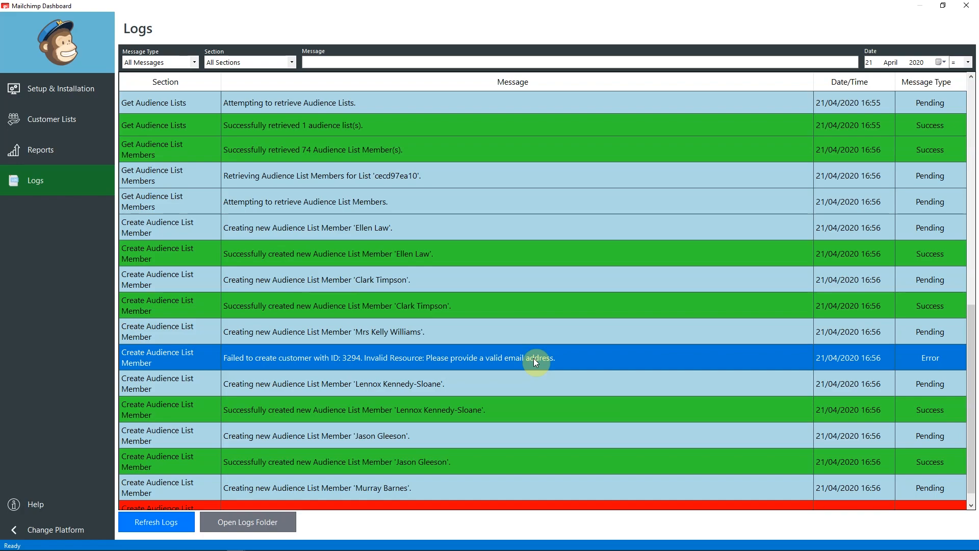
scroll(460, 380, "down", 1)
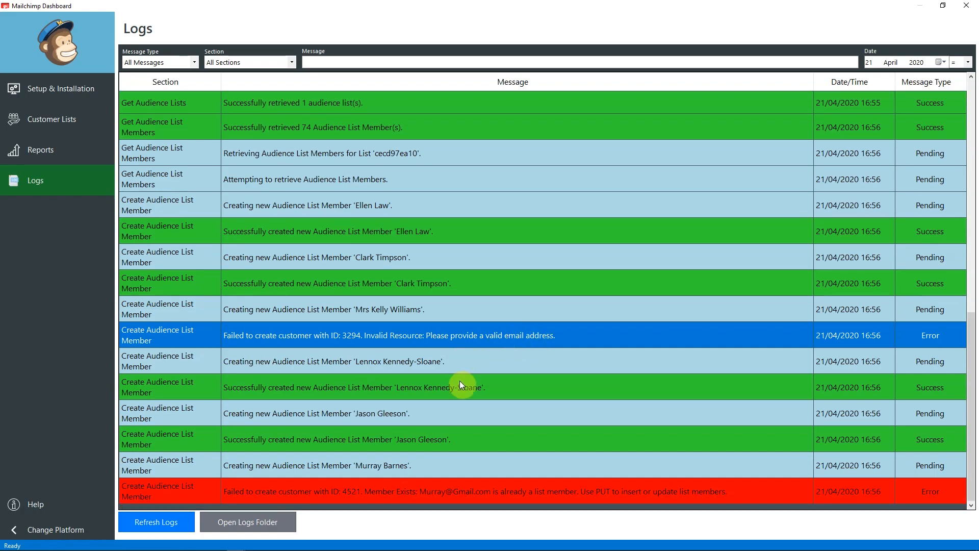
left_click(318, 491)
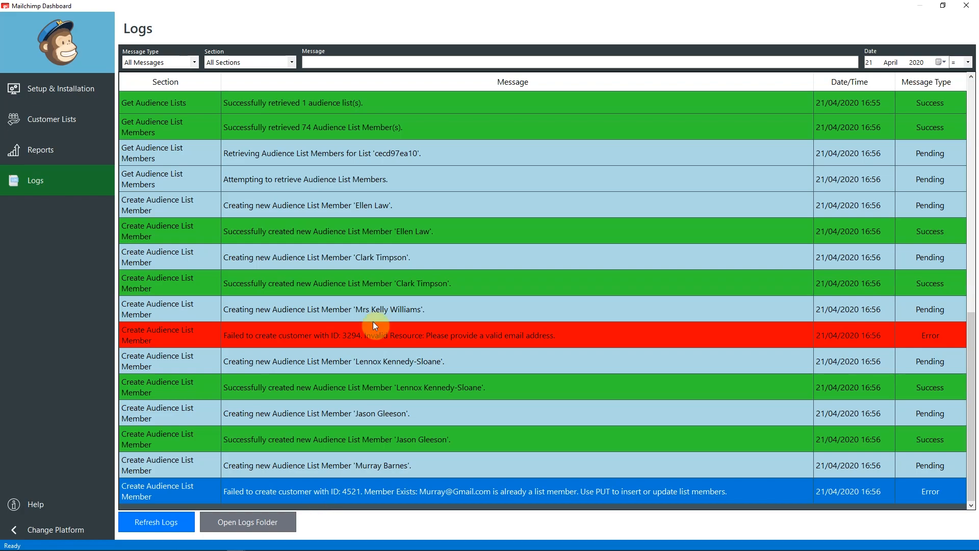
left_click(344, 336)
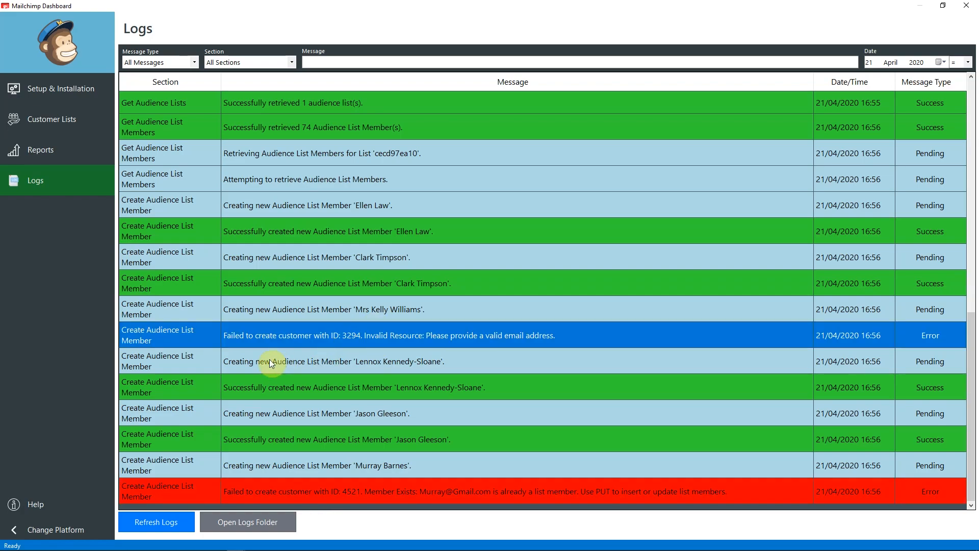
left_click(354, 493)
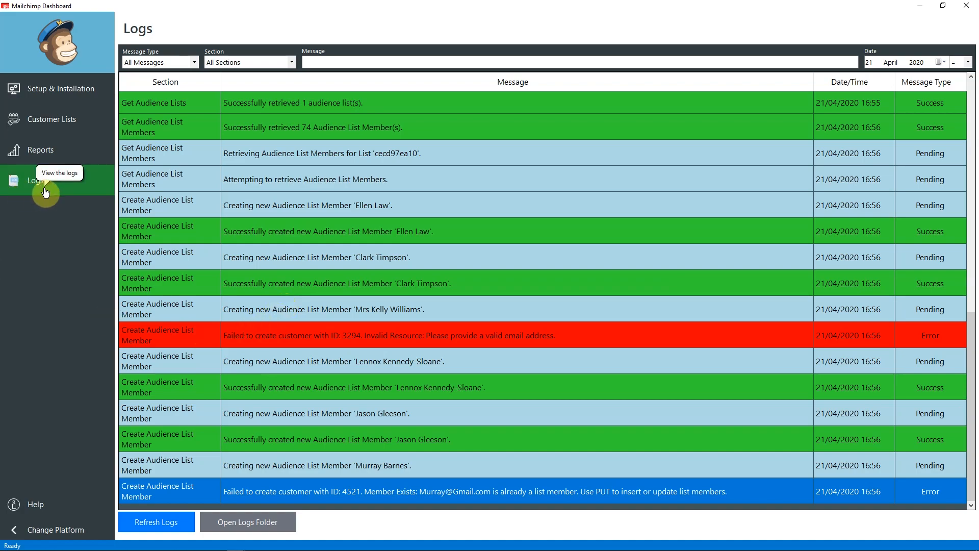
Return to Customer Lists and load the 317 members of Over £50 In The Past 6 Months.
left_click(40, 156)
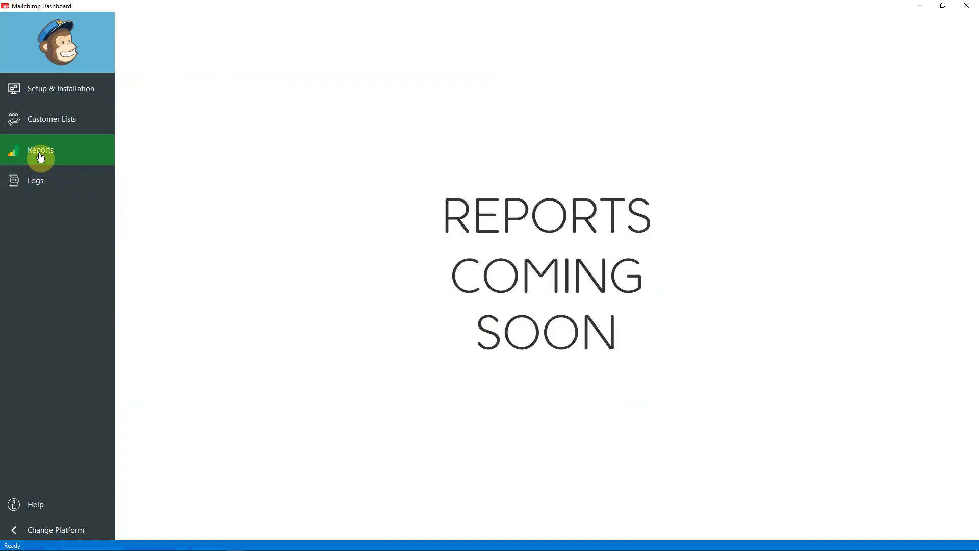
left_click(42, 123)
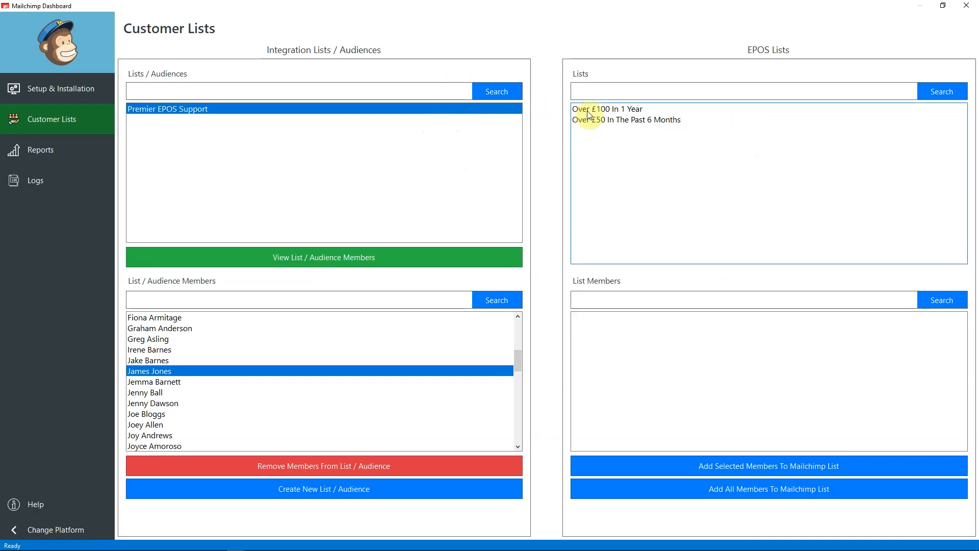
left_click(611, 119)
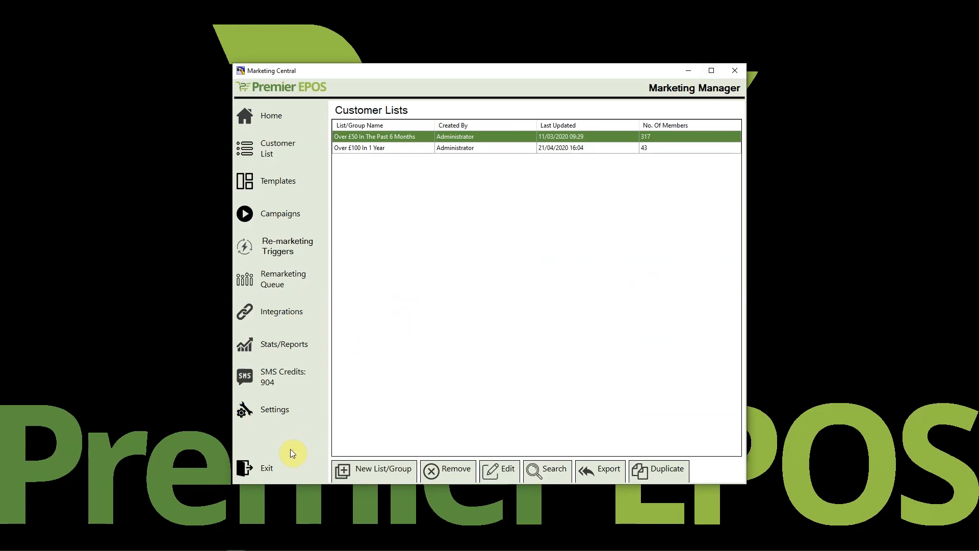
Leave Marketing Central for Mailchimp in Chrome and view the Premier EPOS Support audience (78 contacts).
left_click(294, 459)
key("super")
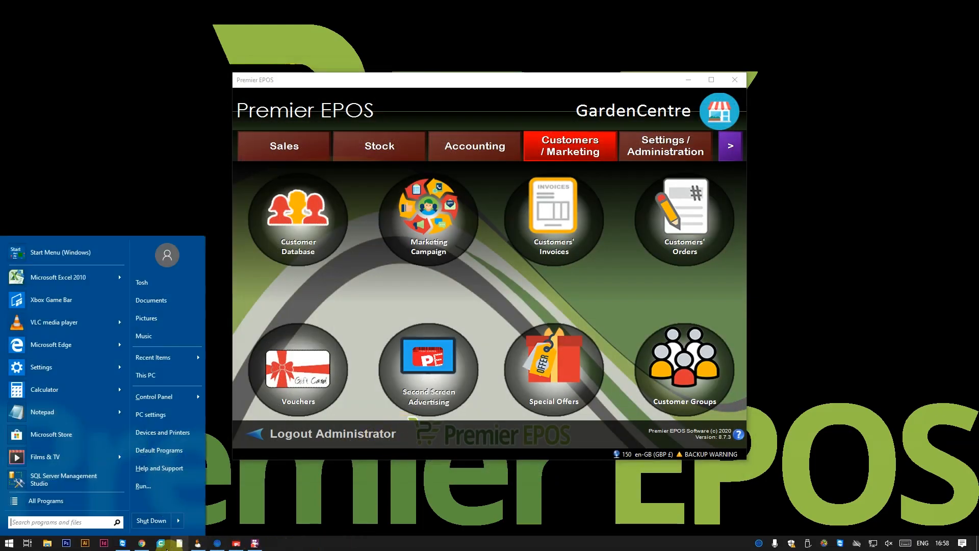
left_click(142, 544)
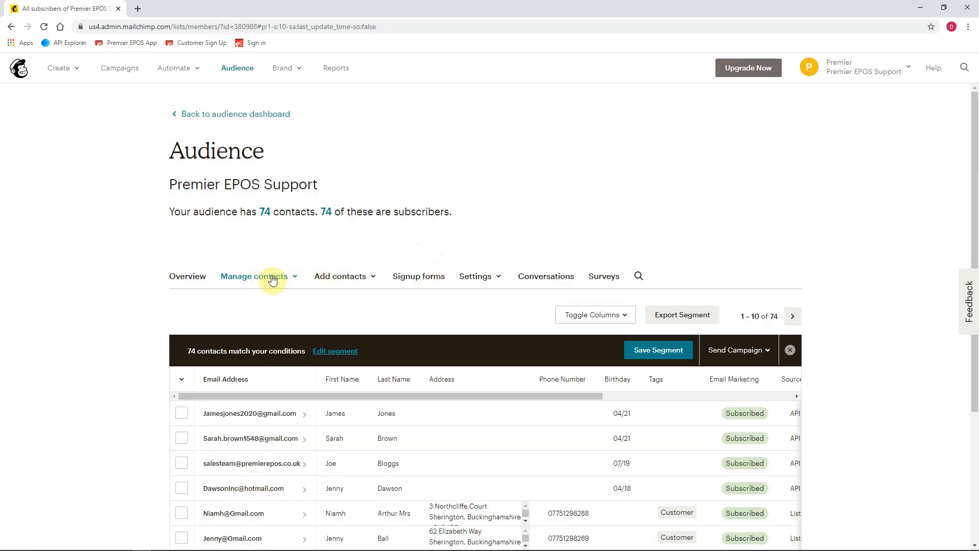
left_click(843, 70)
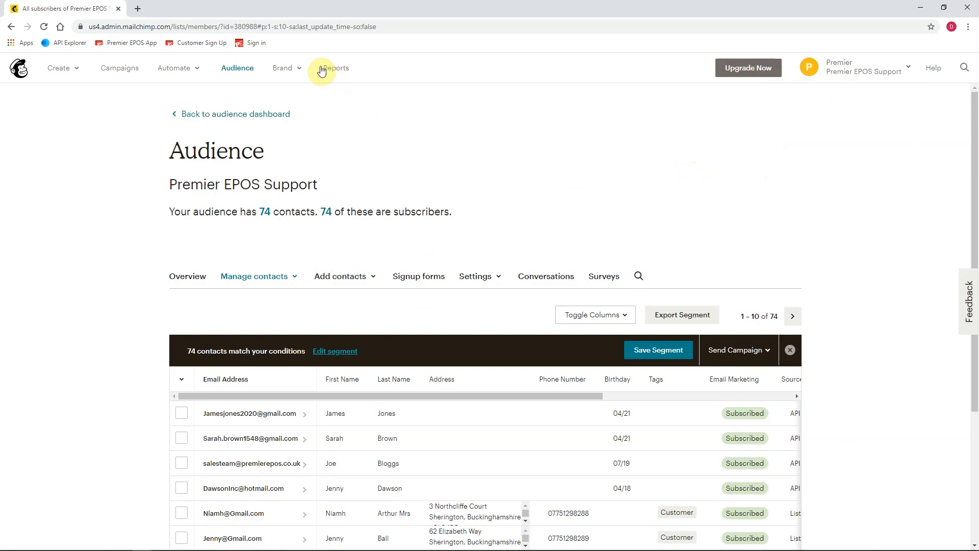
left_click(245, 69)
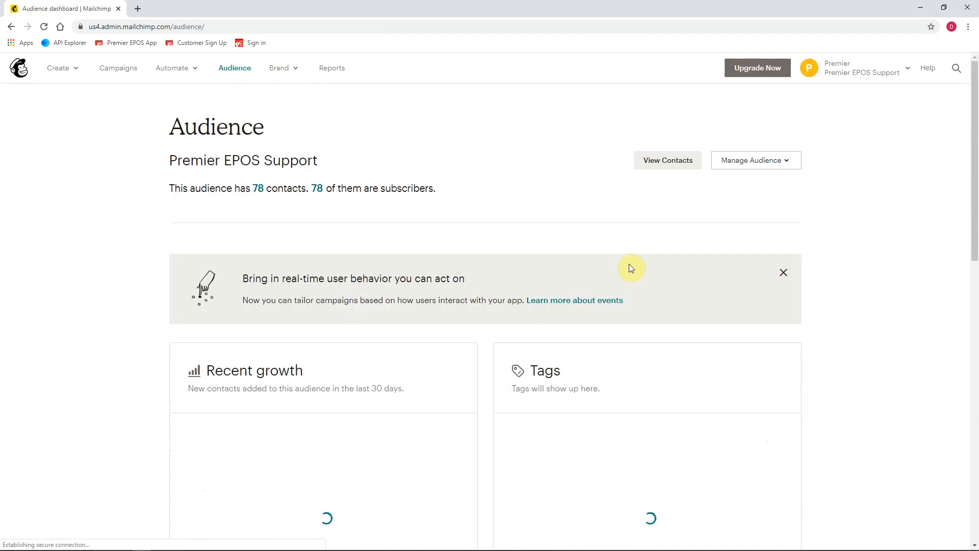
Delete the 78-subscriber Premier EPOS Support audience from View audiences, confirming with DELETE.
left_click(756, 169)
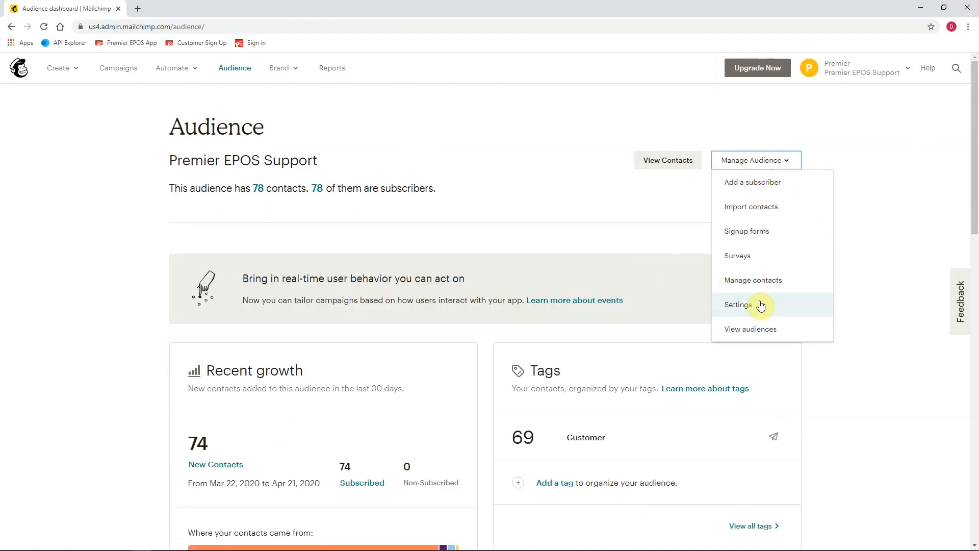
left_click(748, 331)
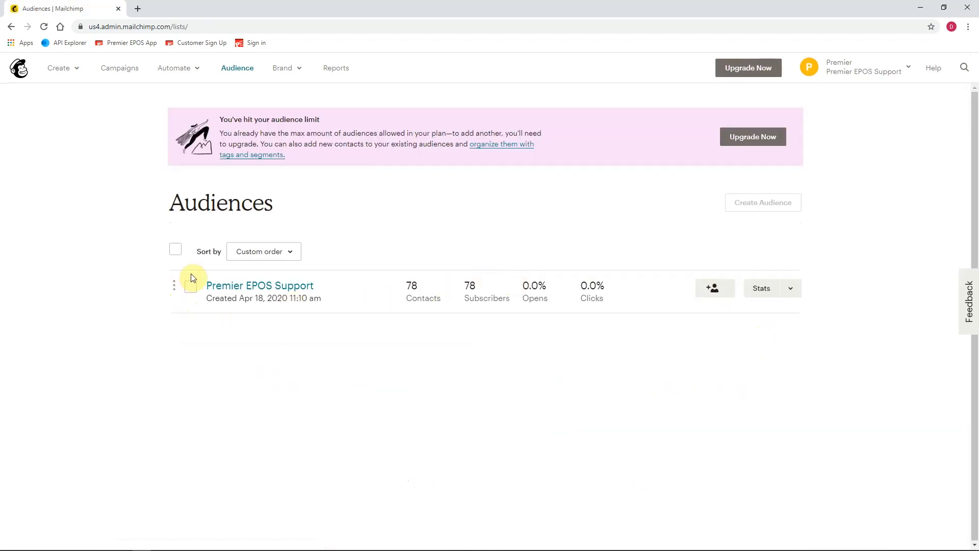
left_click(190, 288)
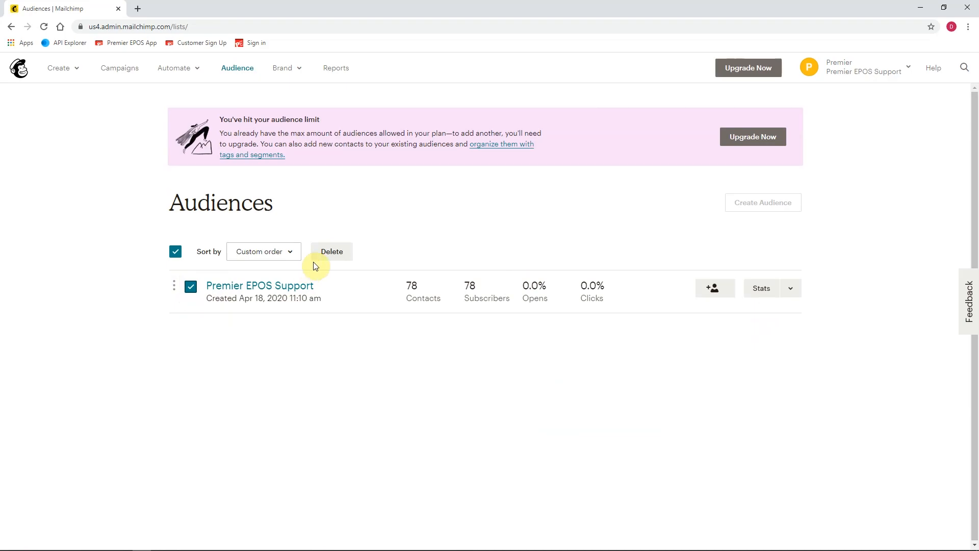
left_click(332, 251)
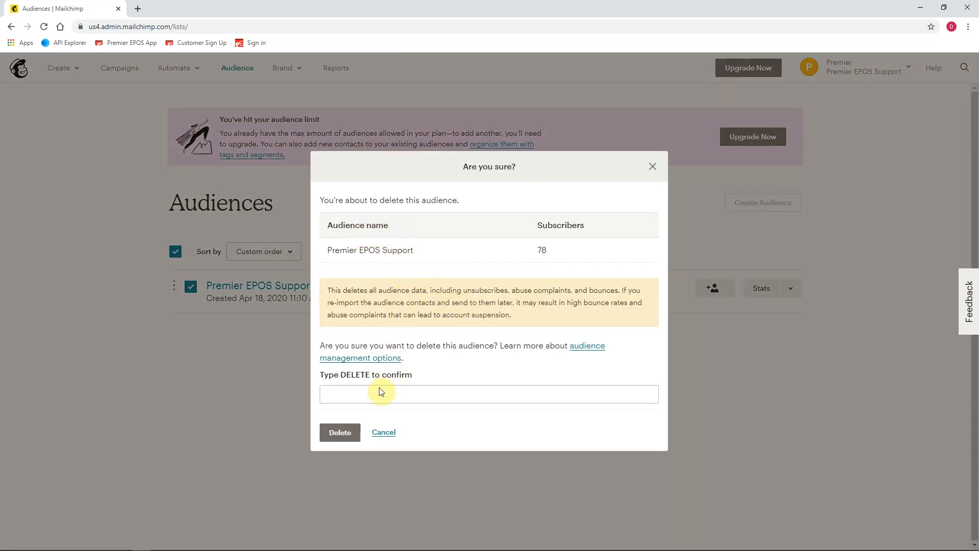
left_click(367, 397)
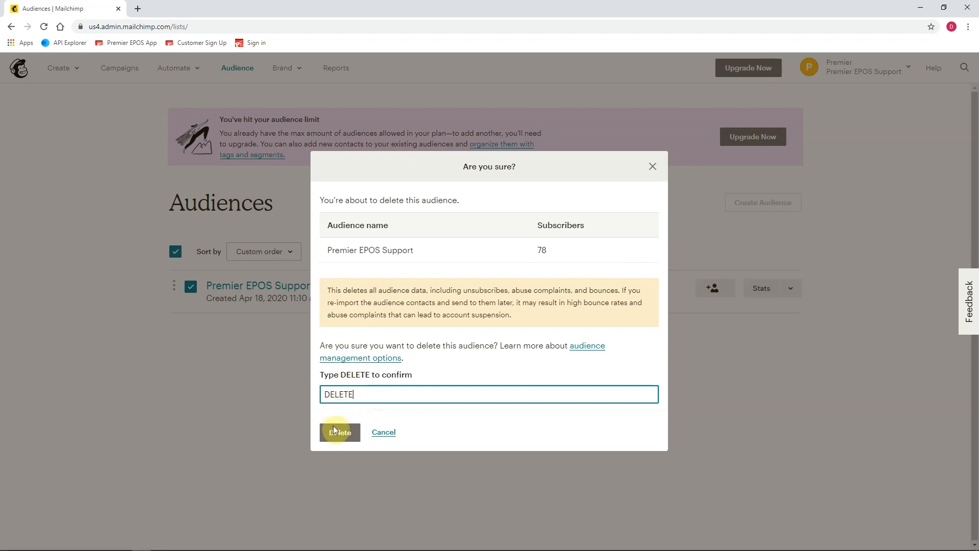
left_click(335, 438)
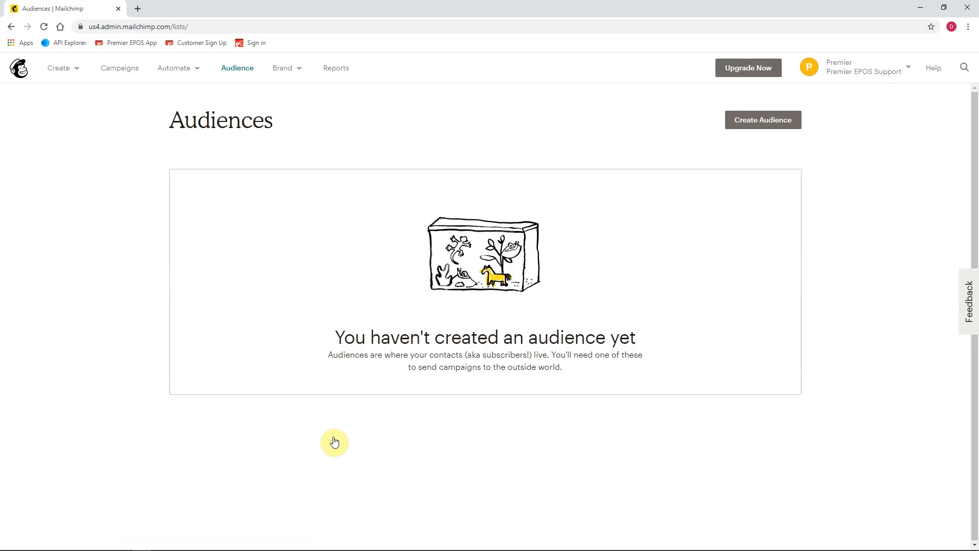
Close the browser and bring up the Mailchimp integration dashboard in Premier EPOS.
left_click(920, 7)
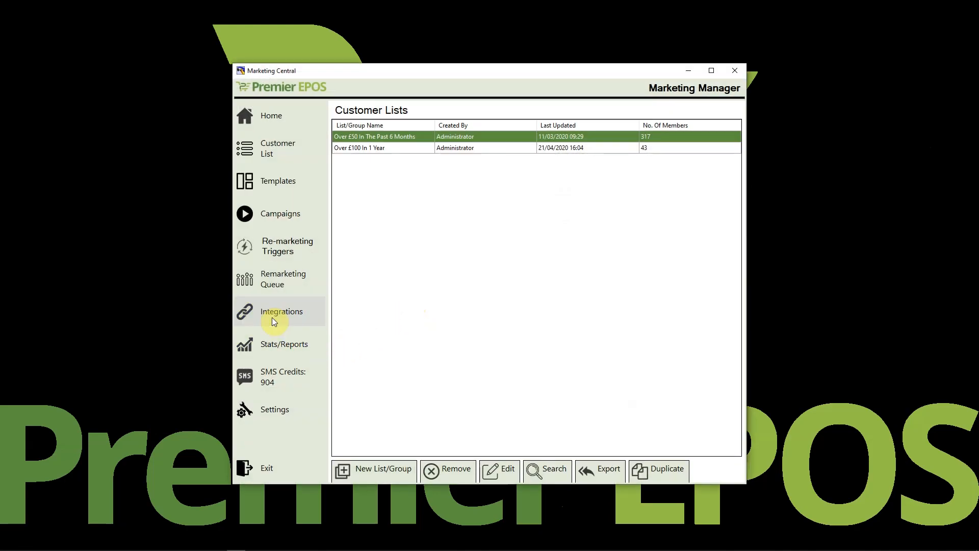
left_click(271, 315)
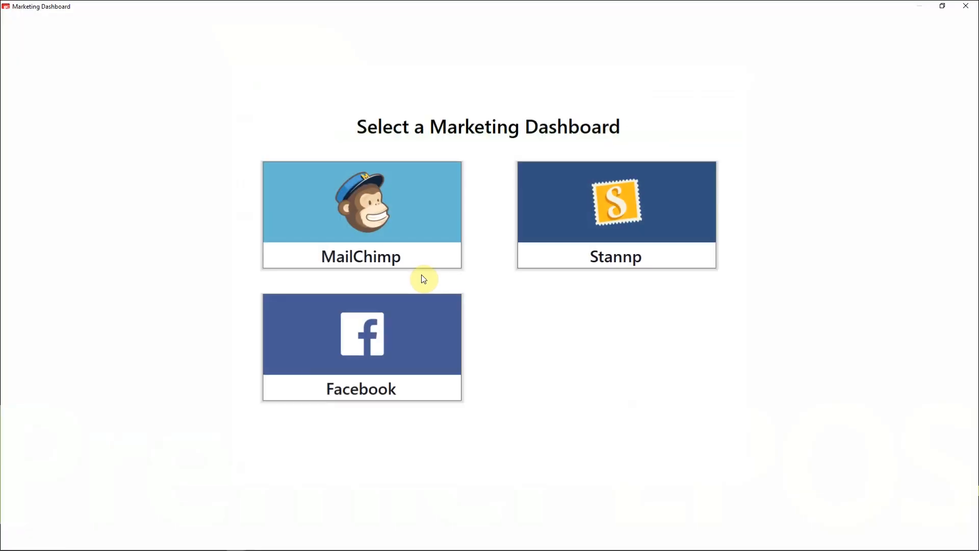
left_click(402, 219)
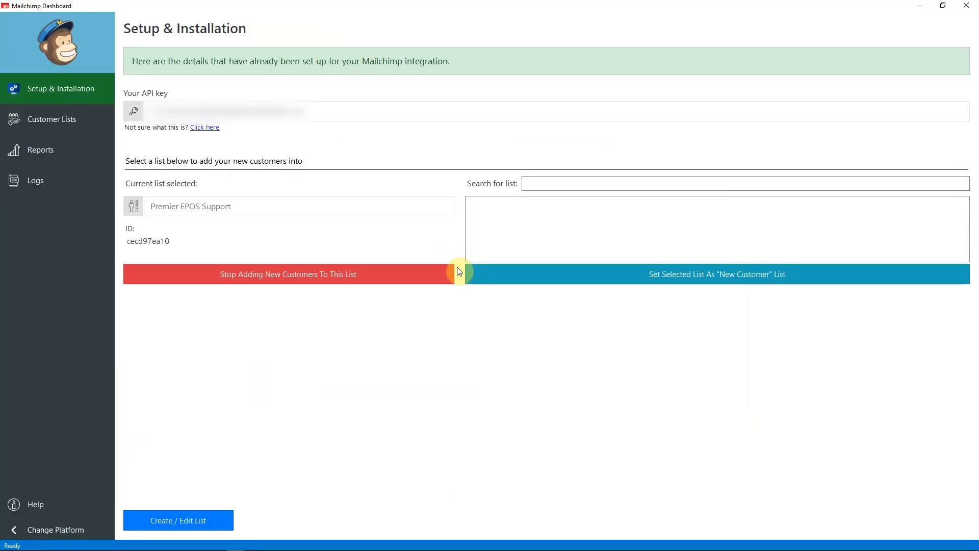
Load and browse the members of the Over £50 In The Past 6 Months list.
left_click(51, 122)
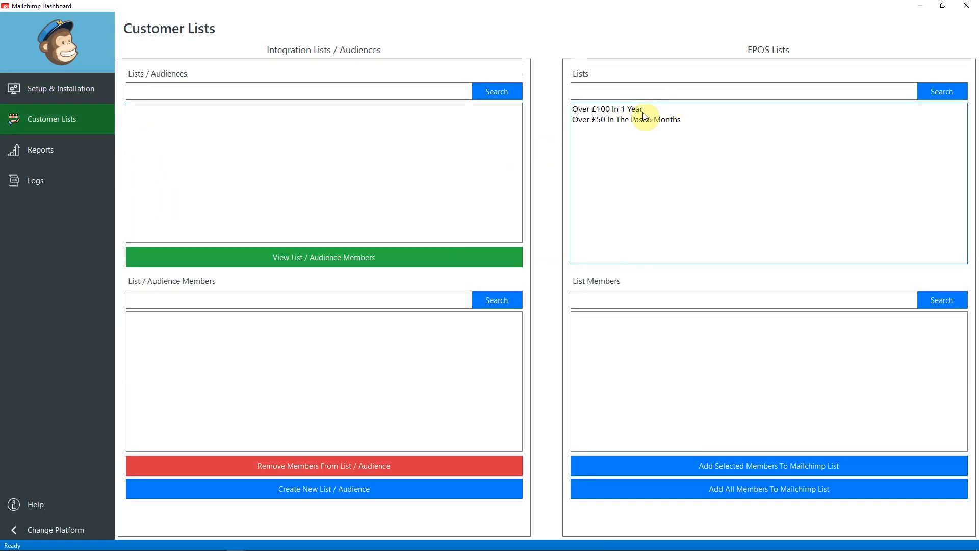
left_click(628, 123)
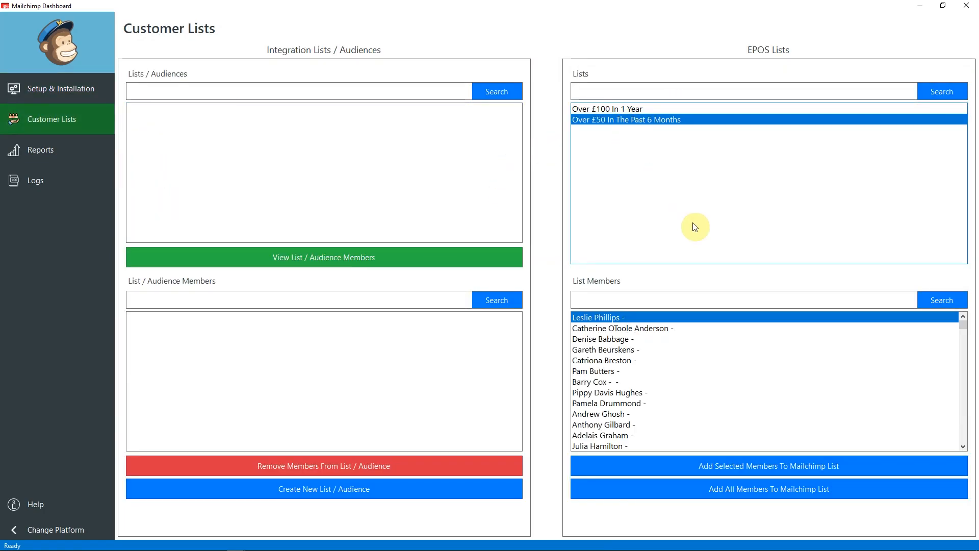
scroll(714, 394, "down", 10)
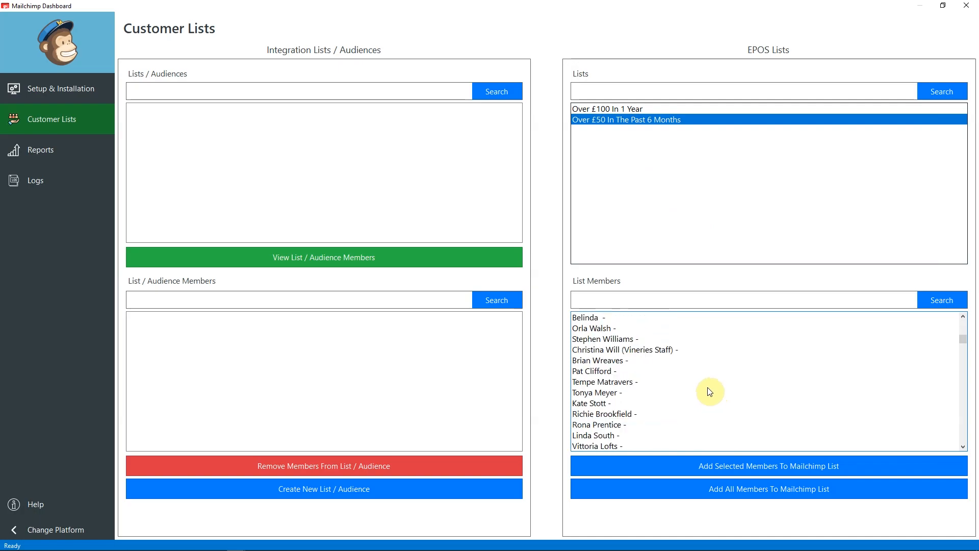
scroll(714, 394, "up", 10)
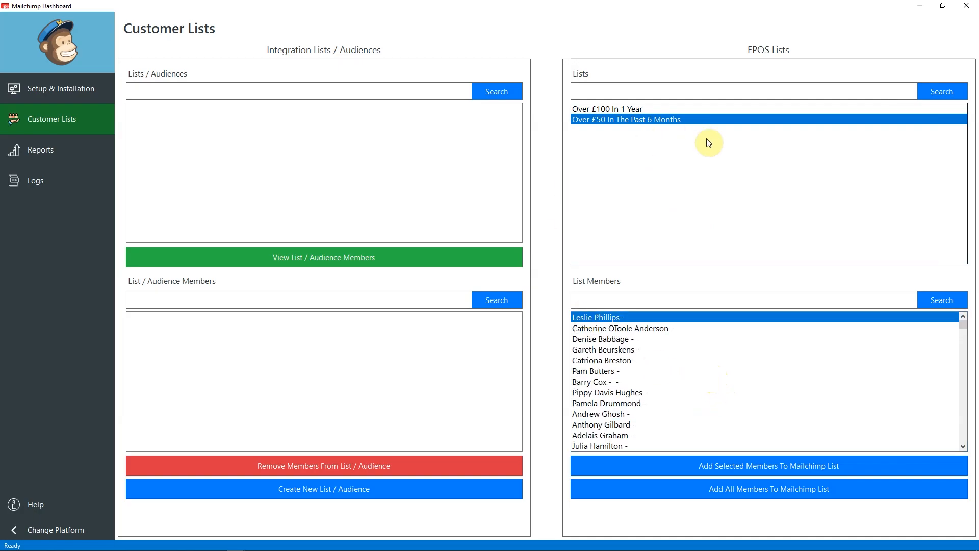
Start a new Mailchimp list named 'Over £50 in the Past 6 Months' with reminder 'Testing'.
left_click(354, 501)
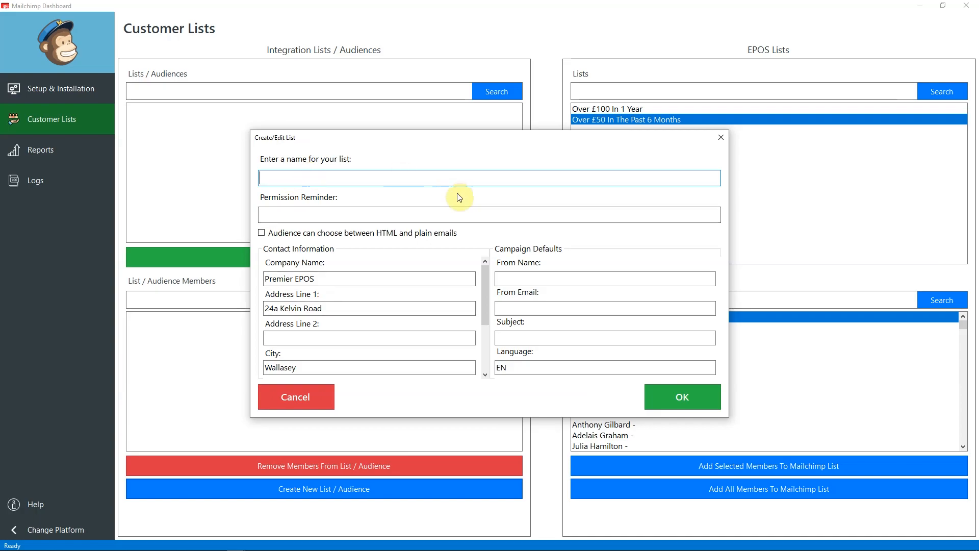
type("OVe")
key("BackSpace")
key("BackSpace")
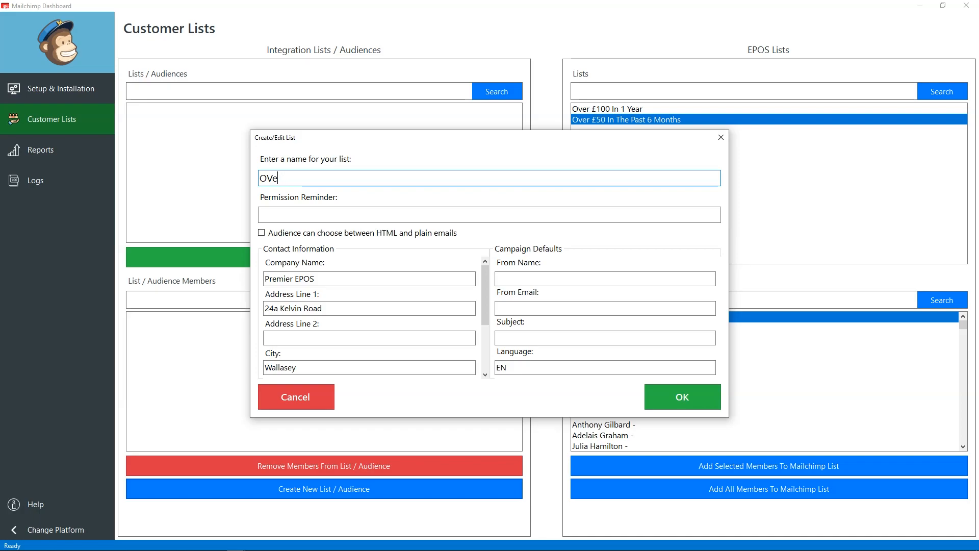
type("ver £50")
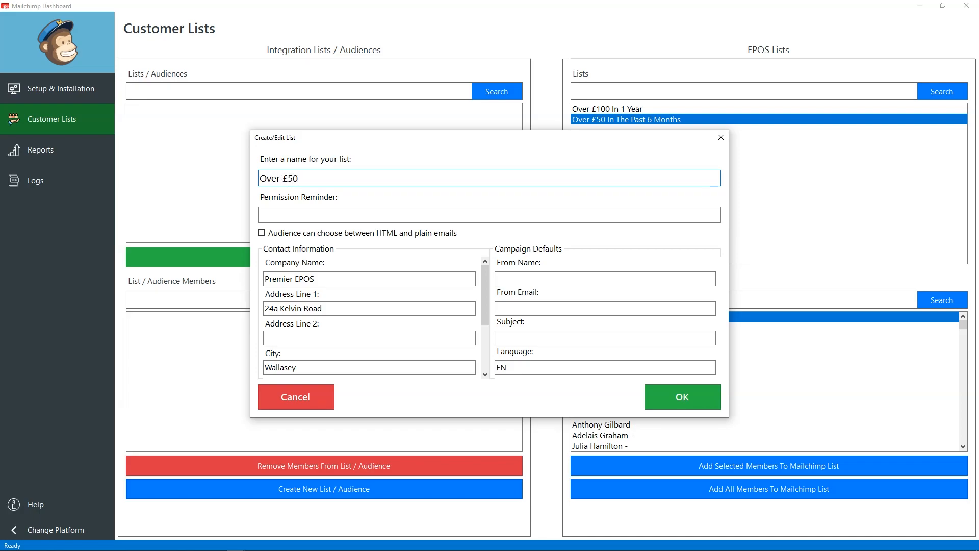
type(" in the Past 6 Months")
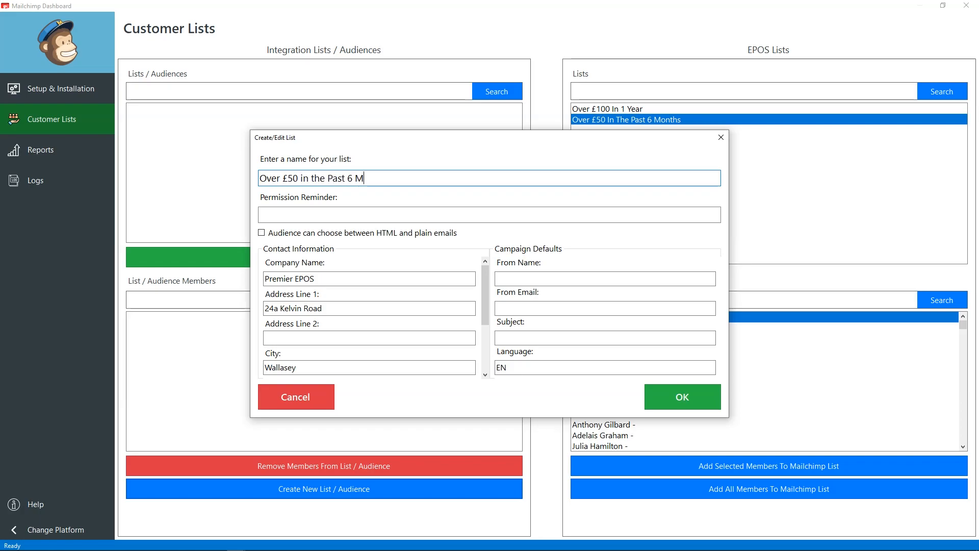
left_click(285, 213)
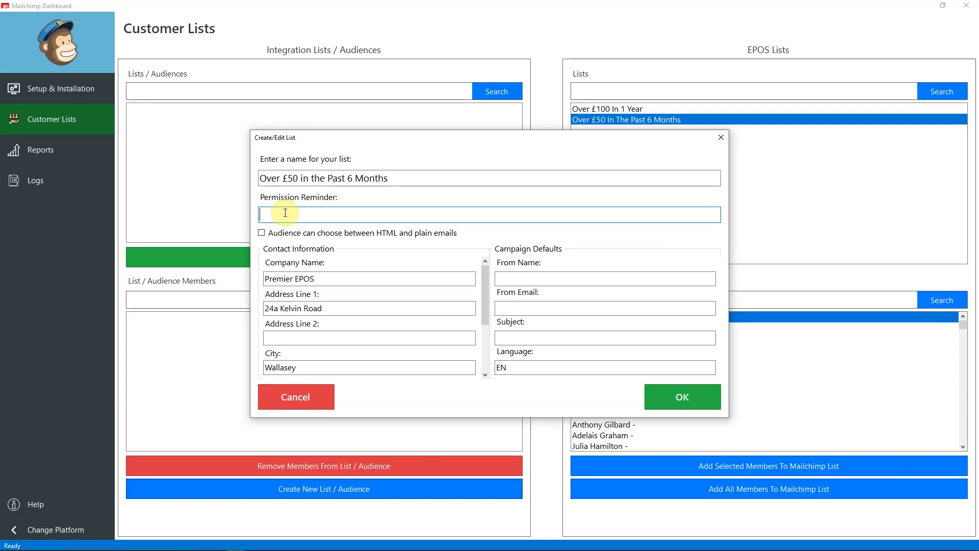
type("Testing")
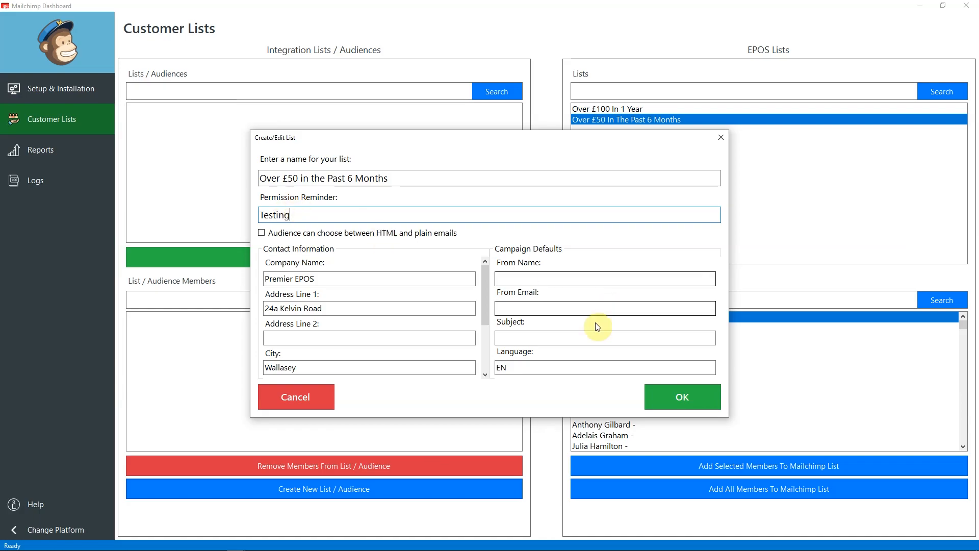
Enter sender name 'PremierEPOS', reuse it as sender e-mail, subject 'test', and submit.
left_click(590, 278)
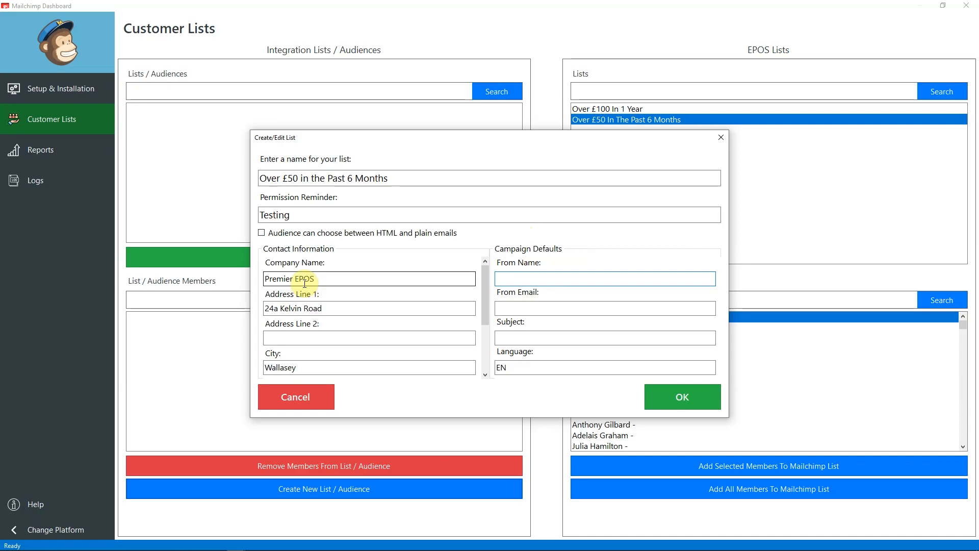
type("premier e")
key("BackSpace")
key("BackSpace")
key("BackSpace")
key("BackSpace")
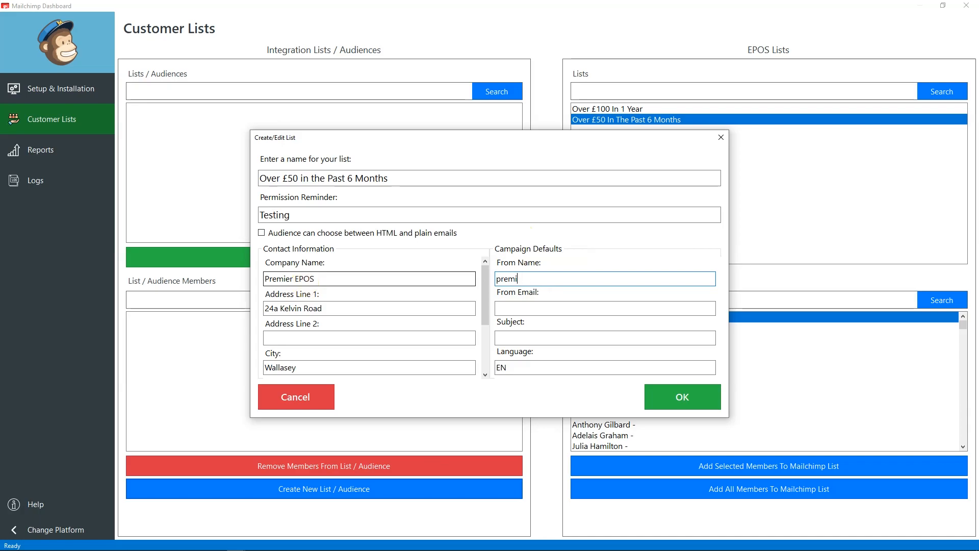
type("erEPOS")
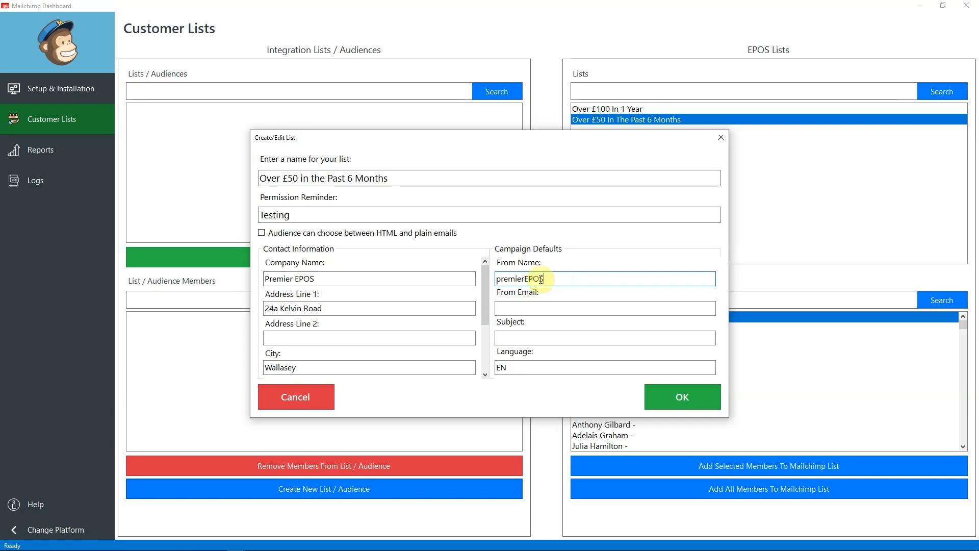
left_click_drag(545, 278, 465, 278)
key("ctrl+c")
left_click(518, 309)
key("ctrl+v")
key("Tab")
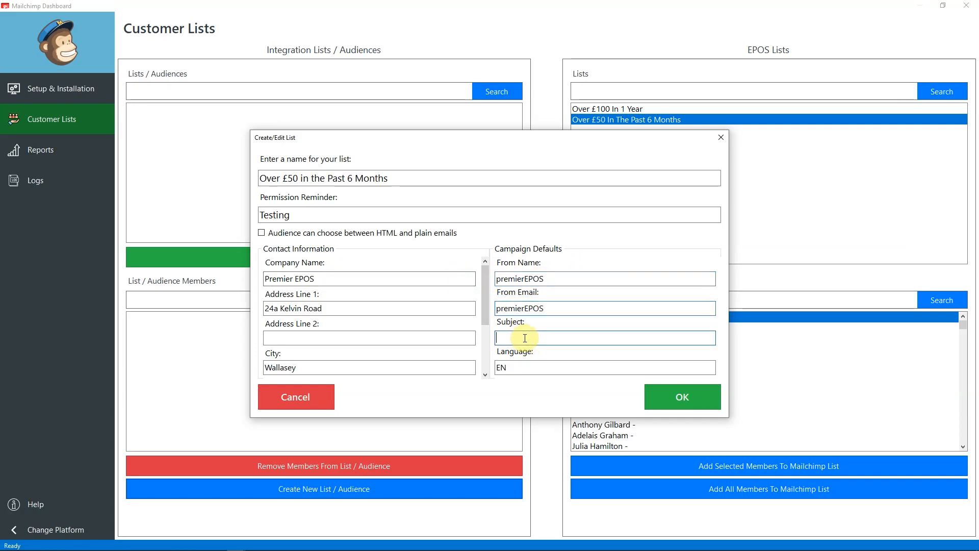
type("test")
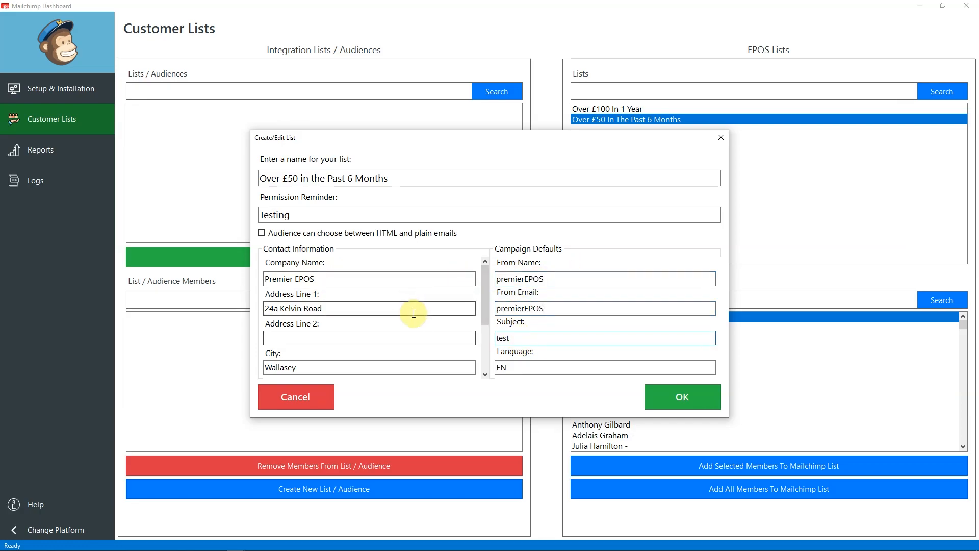
scroll(416, 313, "down", 3)
left_click(680, 403)
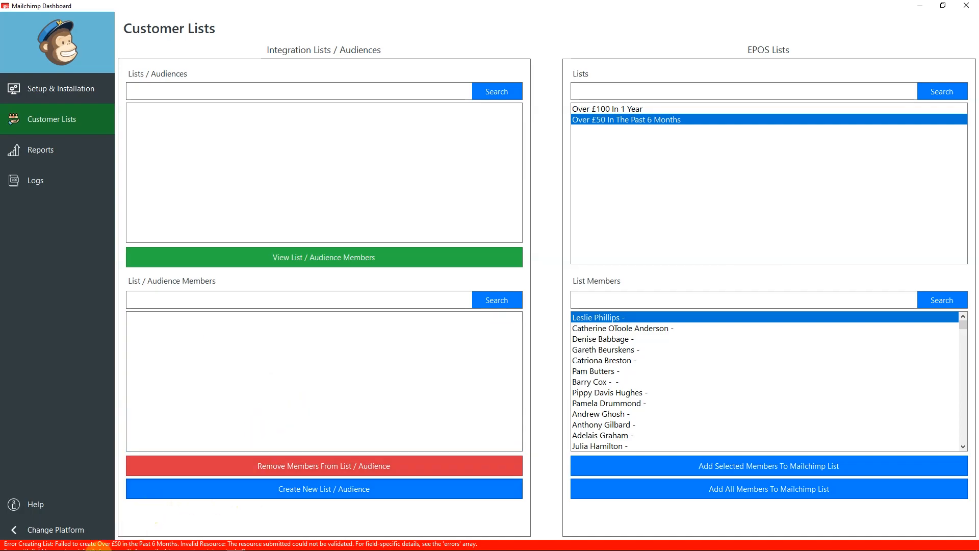
left_click(54, 188)
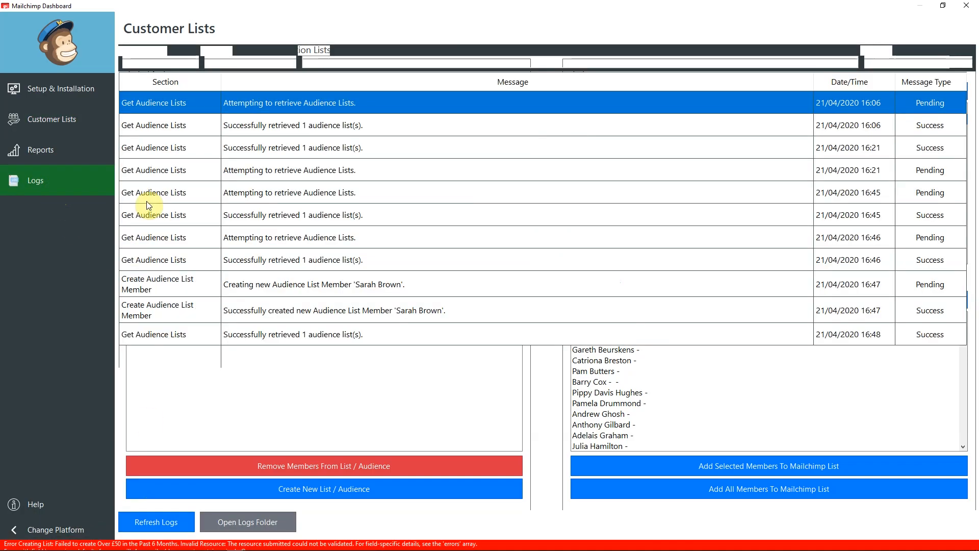
left_click(163, 532)
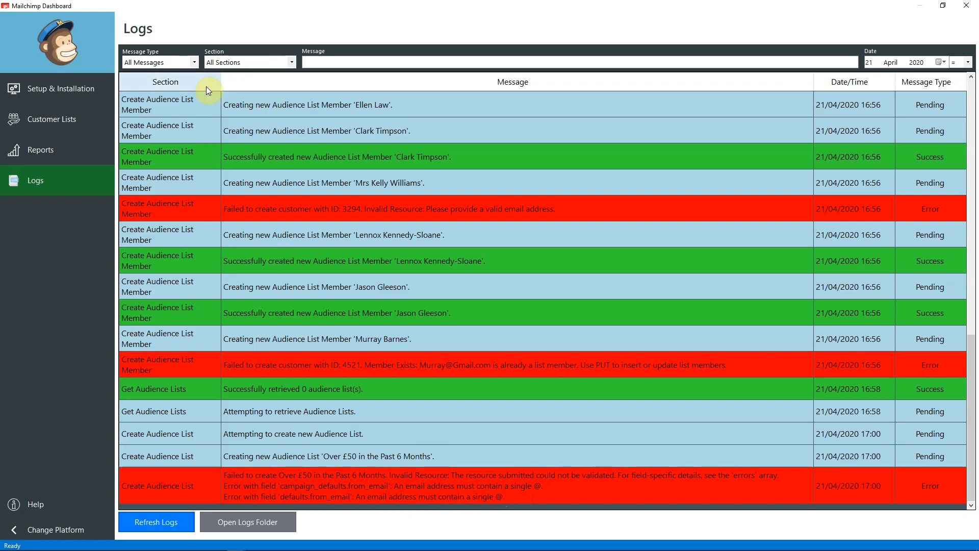
left_click(46, 119)
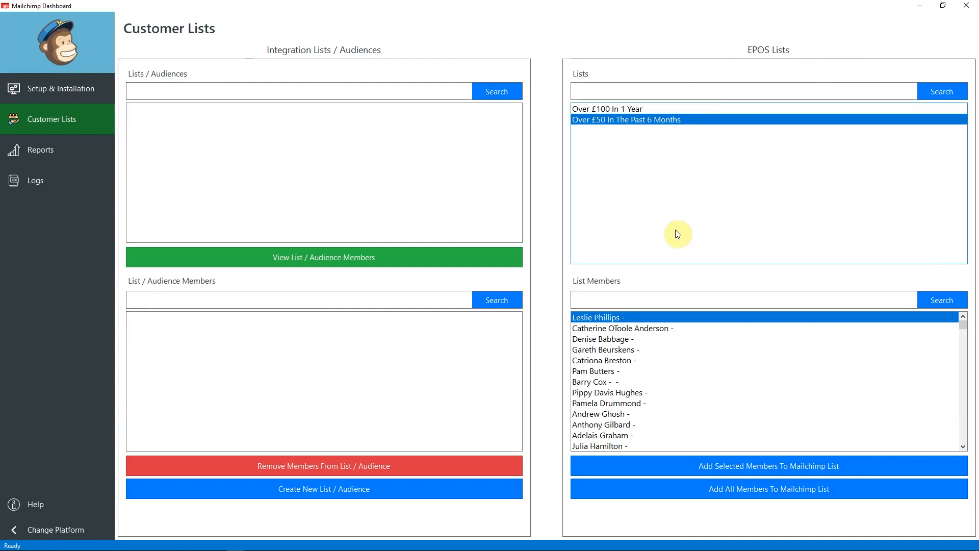
Restart the list with name 'Over £50 in the Past 6 Months' and reminder 'Testing'.
left_click(324, 489)
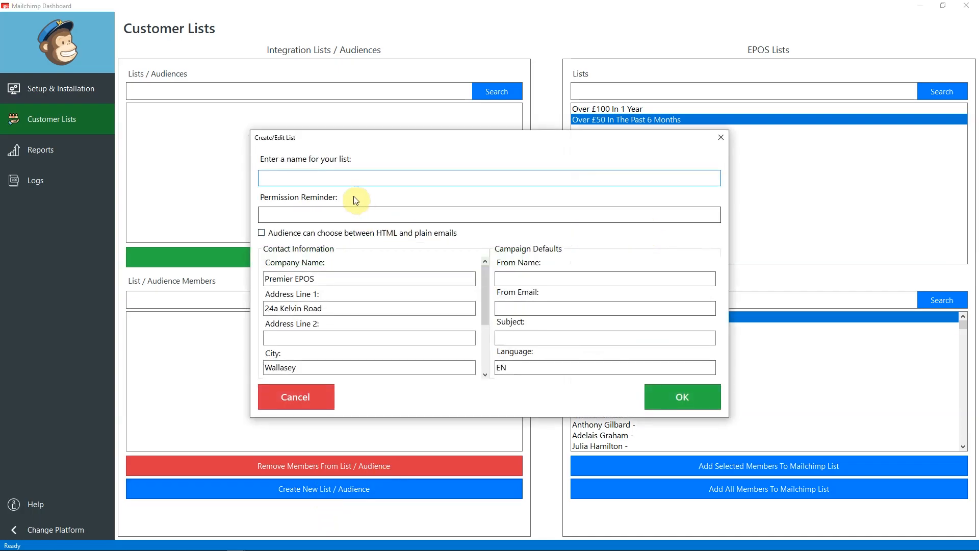
left_click(309, 177)
type("Over £50 in the Past")
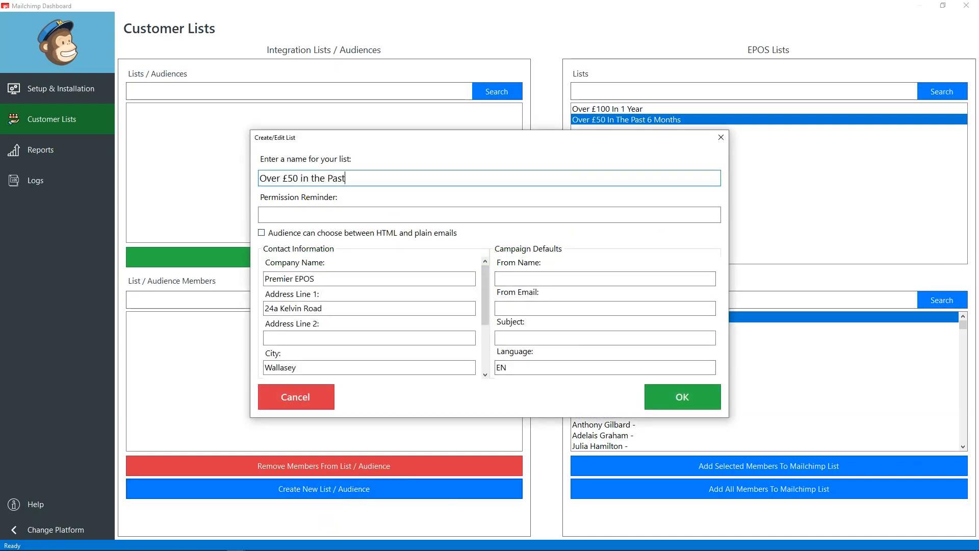
type(" 6 Months")
key("Tab")
type("Testing")
Fill sender 'PremierEPOS', the company support e-mail address, subject 'Testing', and submit.
left_click(529, 279)
type("PremierEPOS")
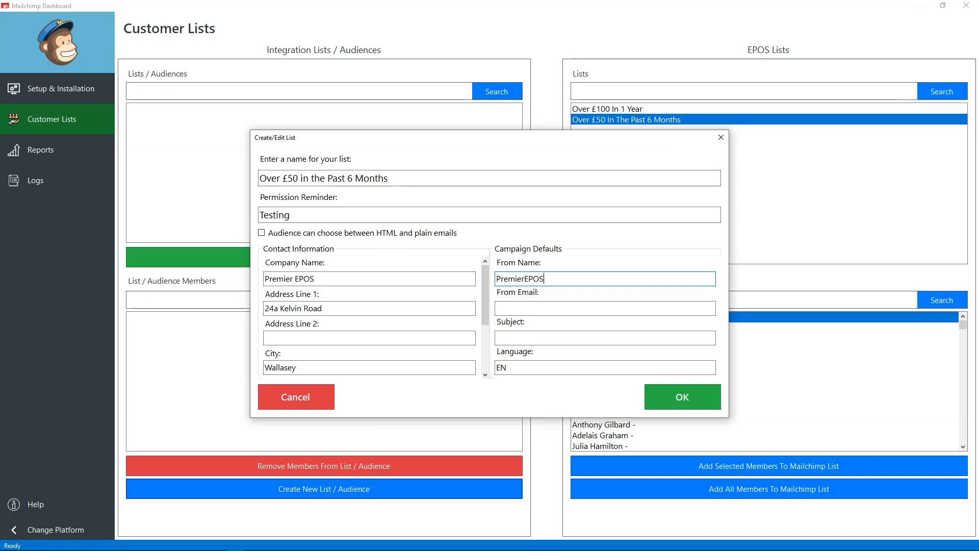
key("Tab")
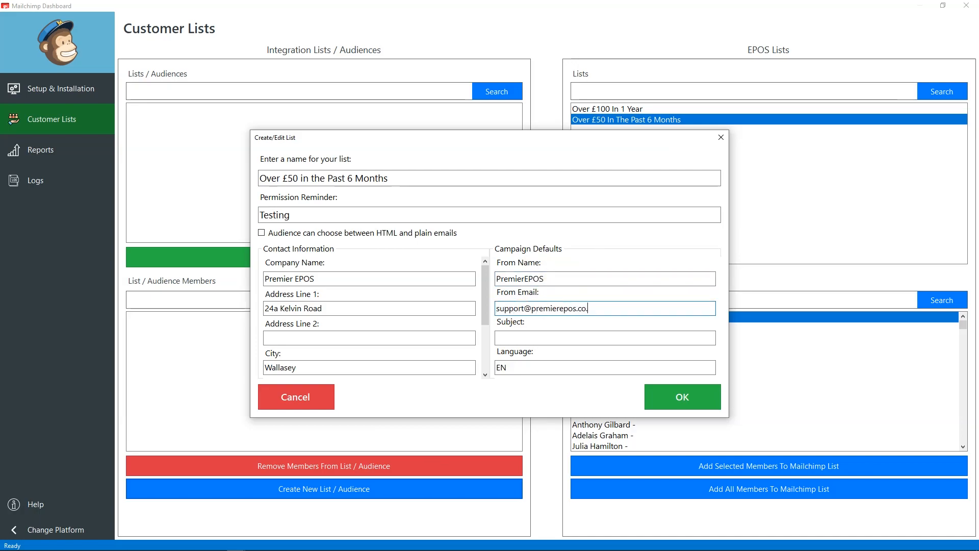
key("Tab")
type("Testing")
scroll(463, 306, "down", 3)
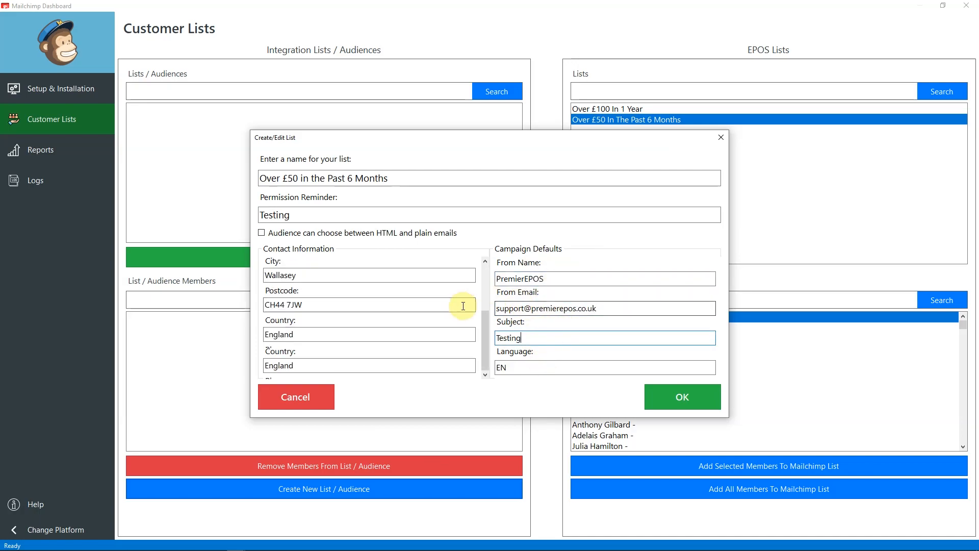
left_click(704, 397)
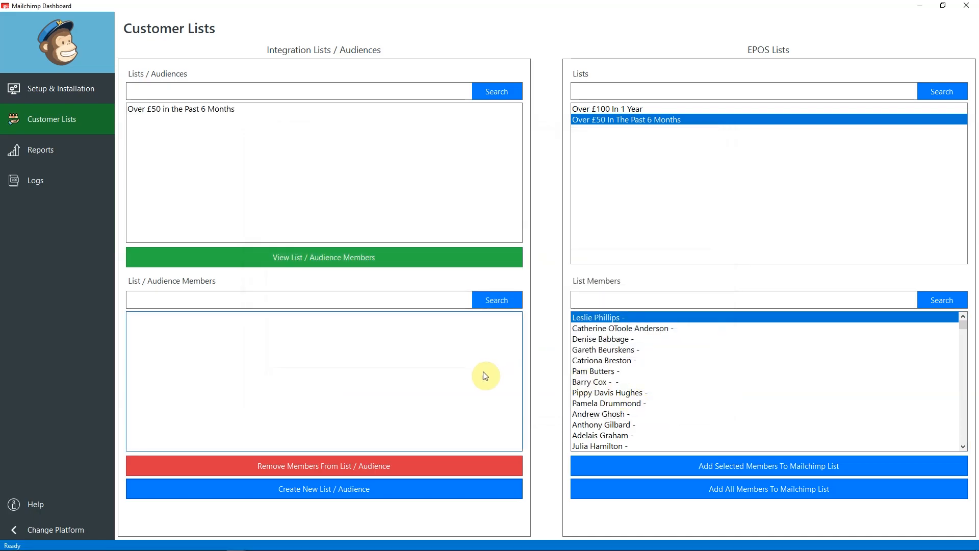
Upload all 317 Over £50 customers into the existing Over £50 in the Past 6 Months Mailchimp list.
left_click(176, 110)
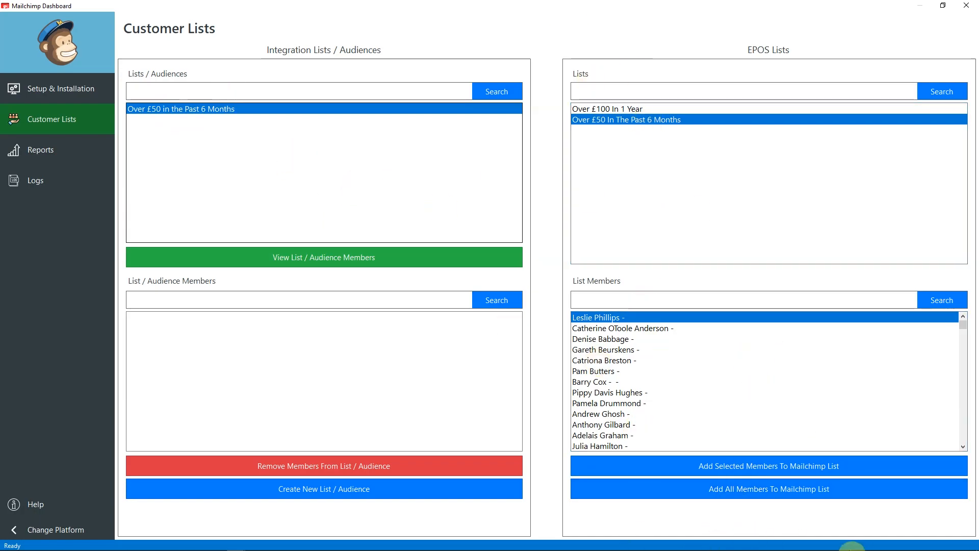
left_click(705, 489)
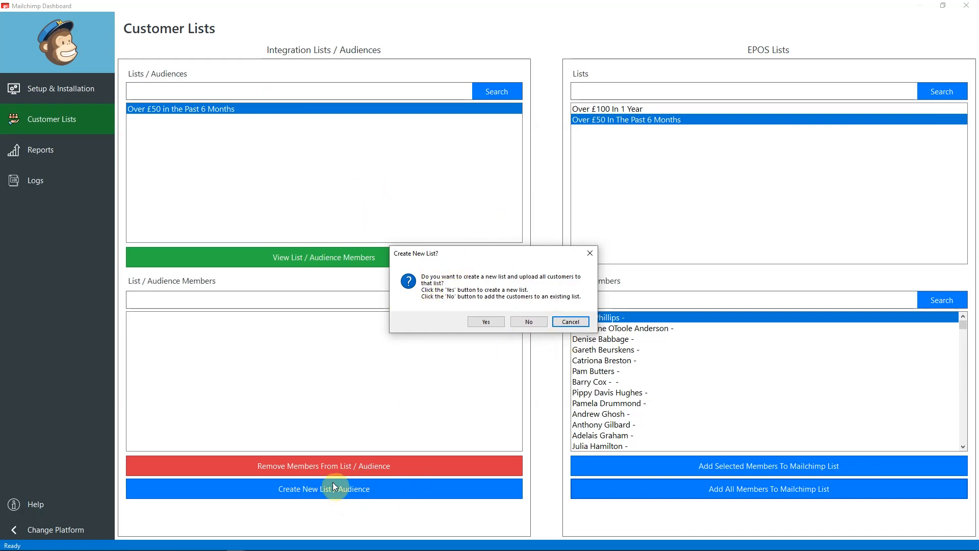
left_click(531, 320)
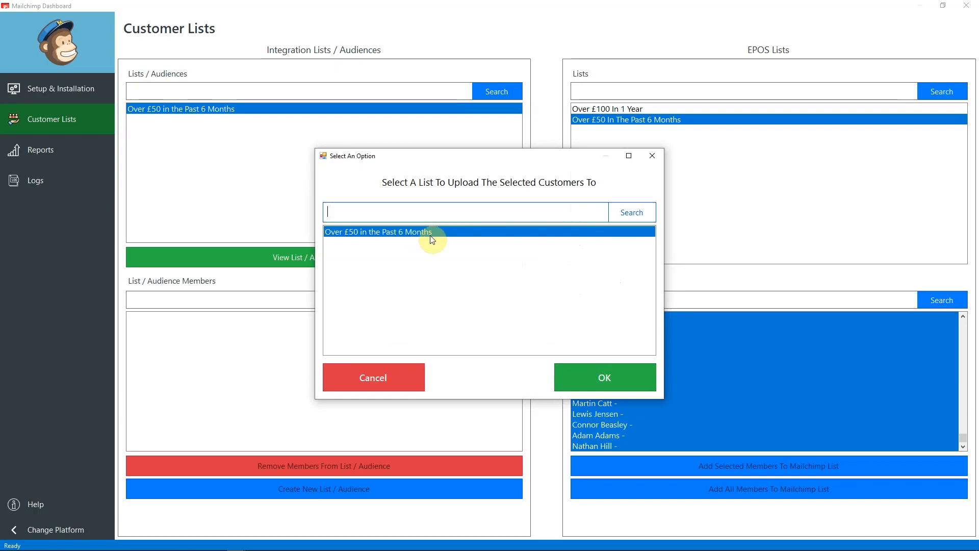
left_click(579, 384)
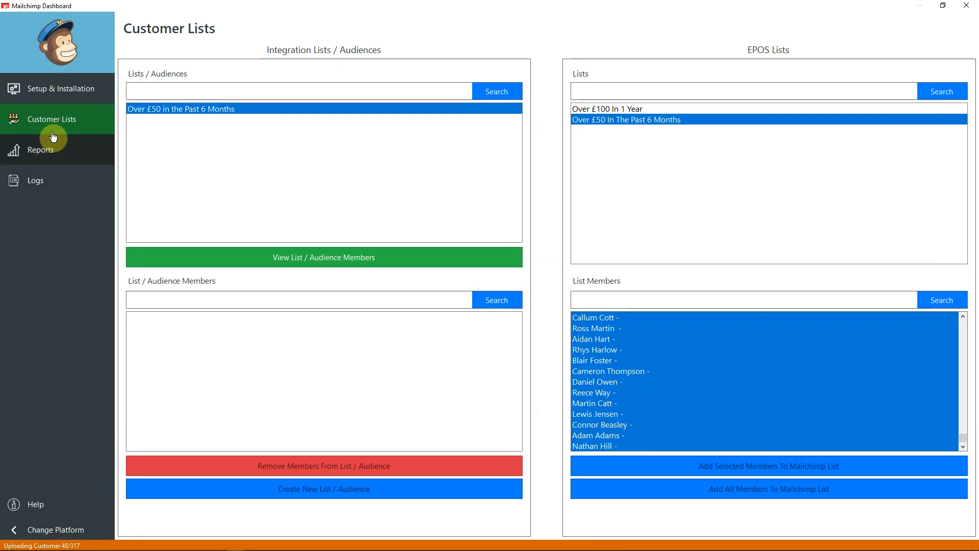
mouse_move(315, 547)
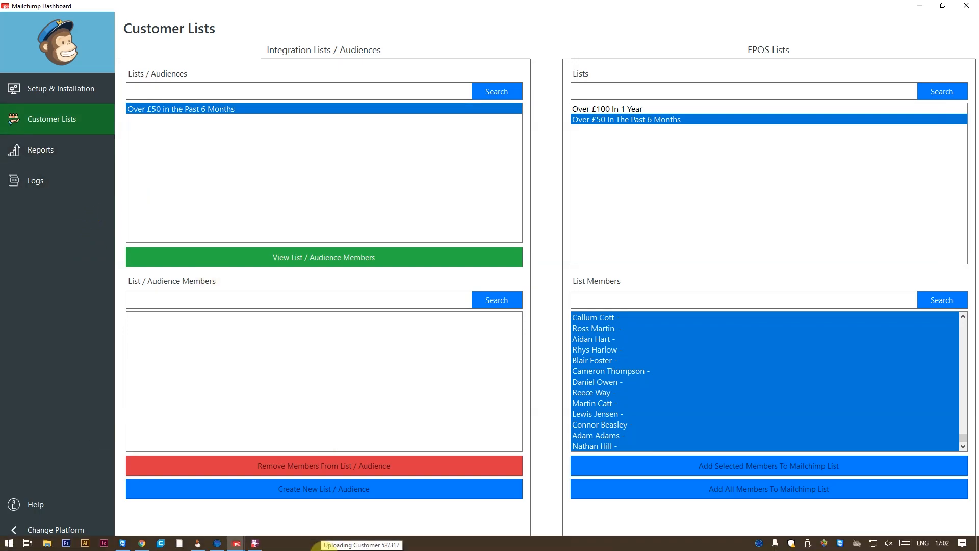